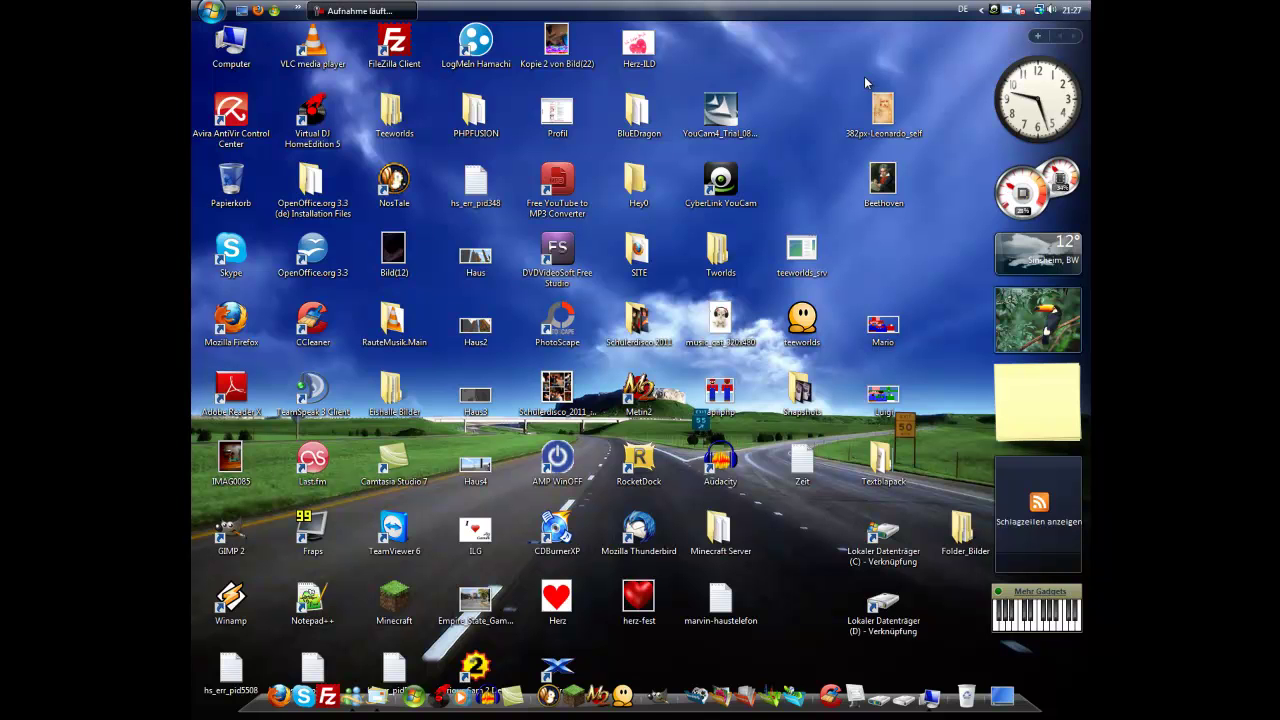
Select the Leonardo and Beethoven portrait files on the desktop.
click(885, 185)
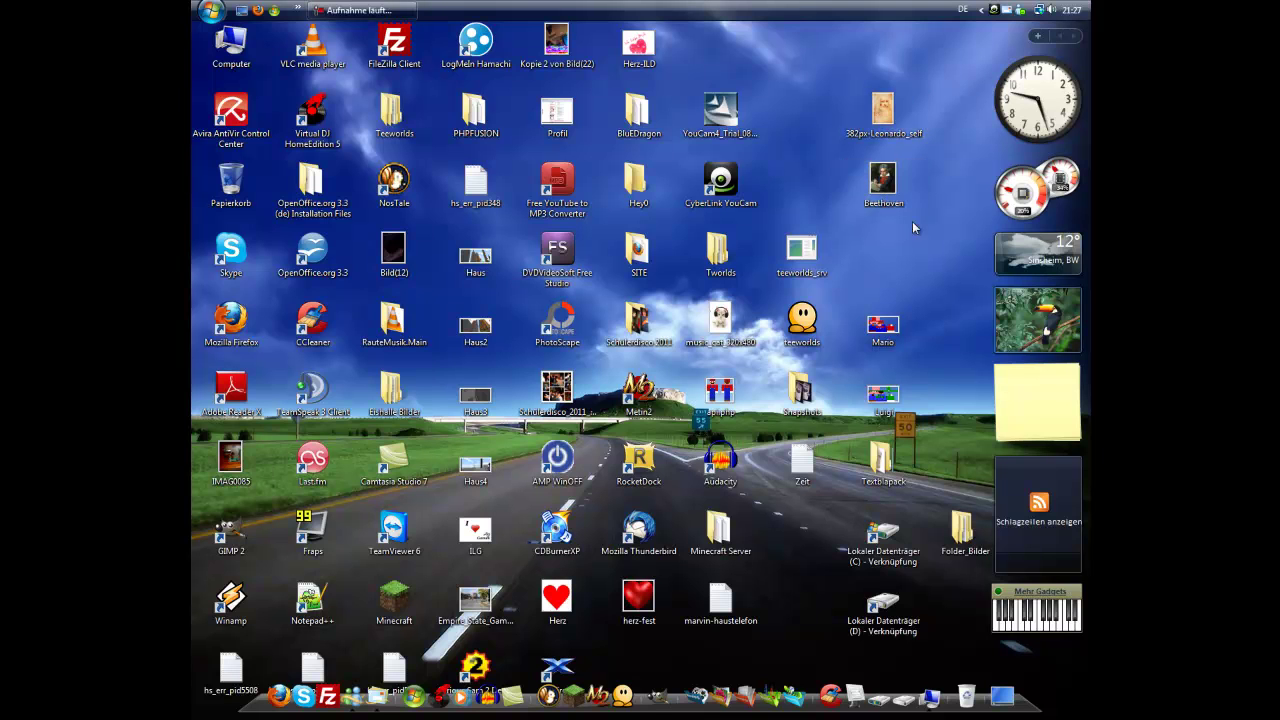
drag(922, 227, 825, 78)
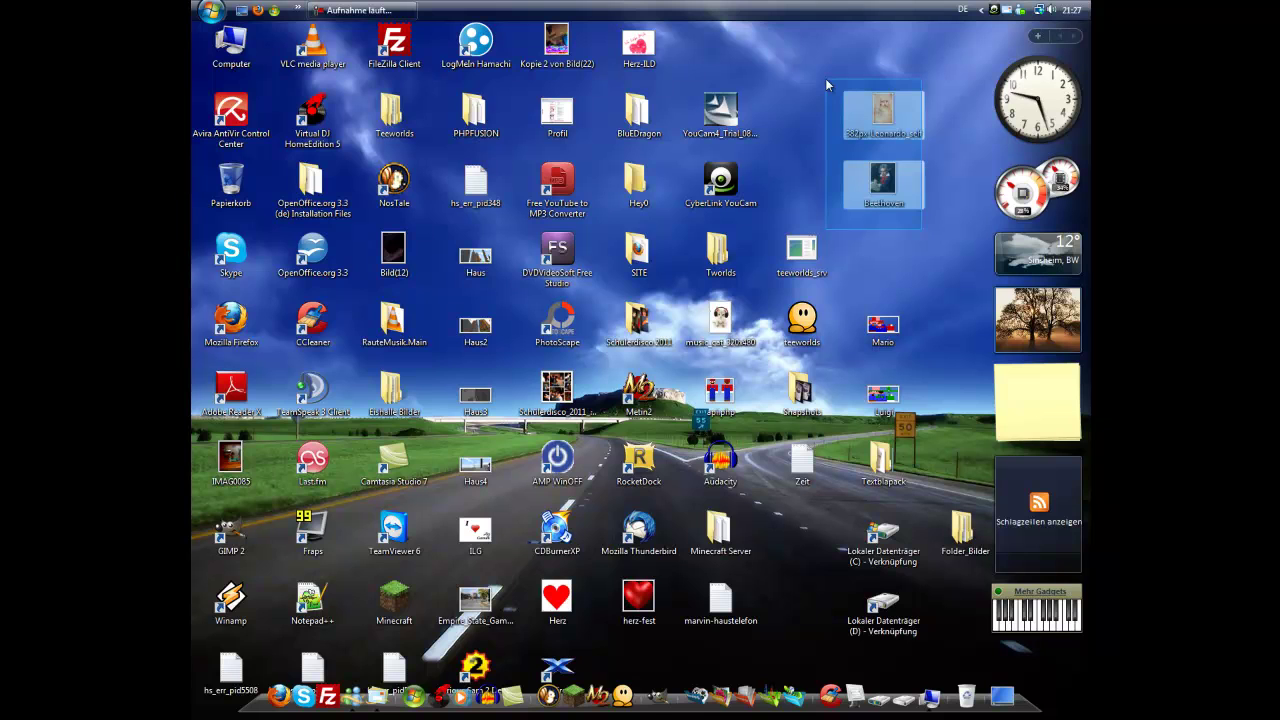
drag(825, 78, 936, 222)
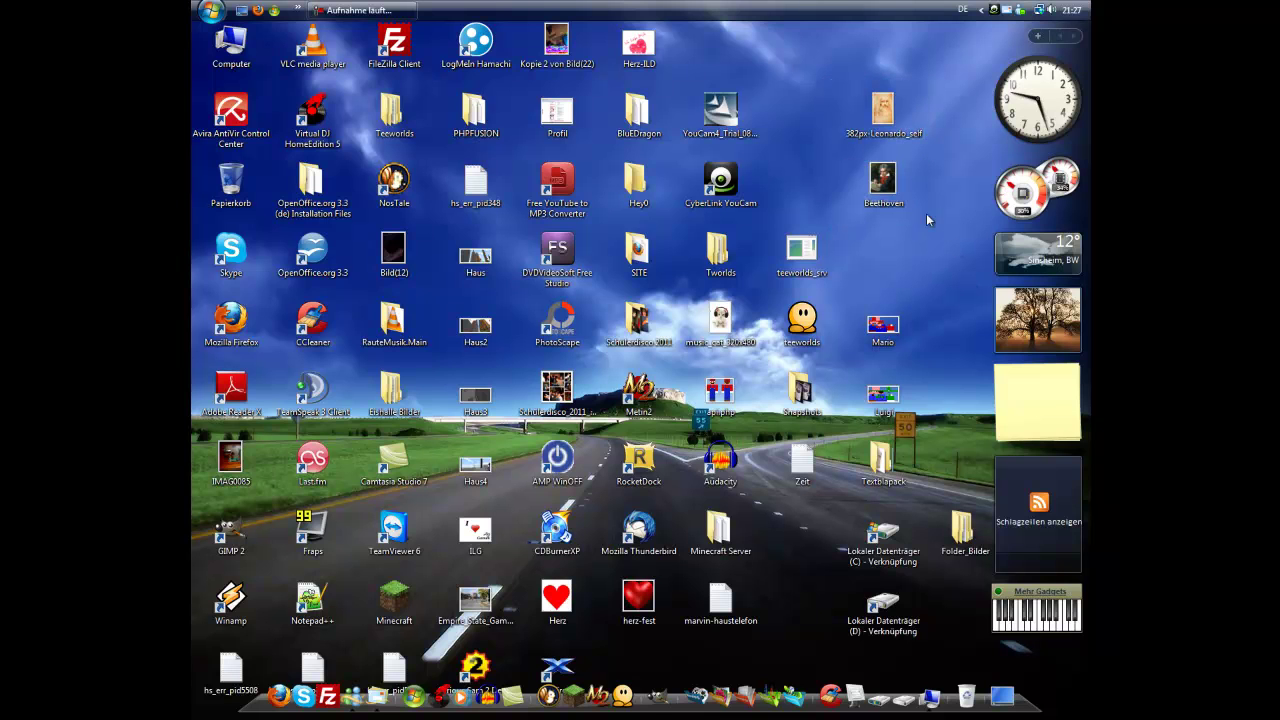
click(880, 115)
right_click(879, 122)
key(Escape)
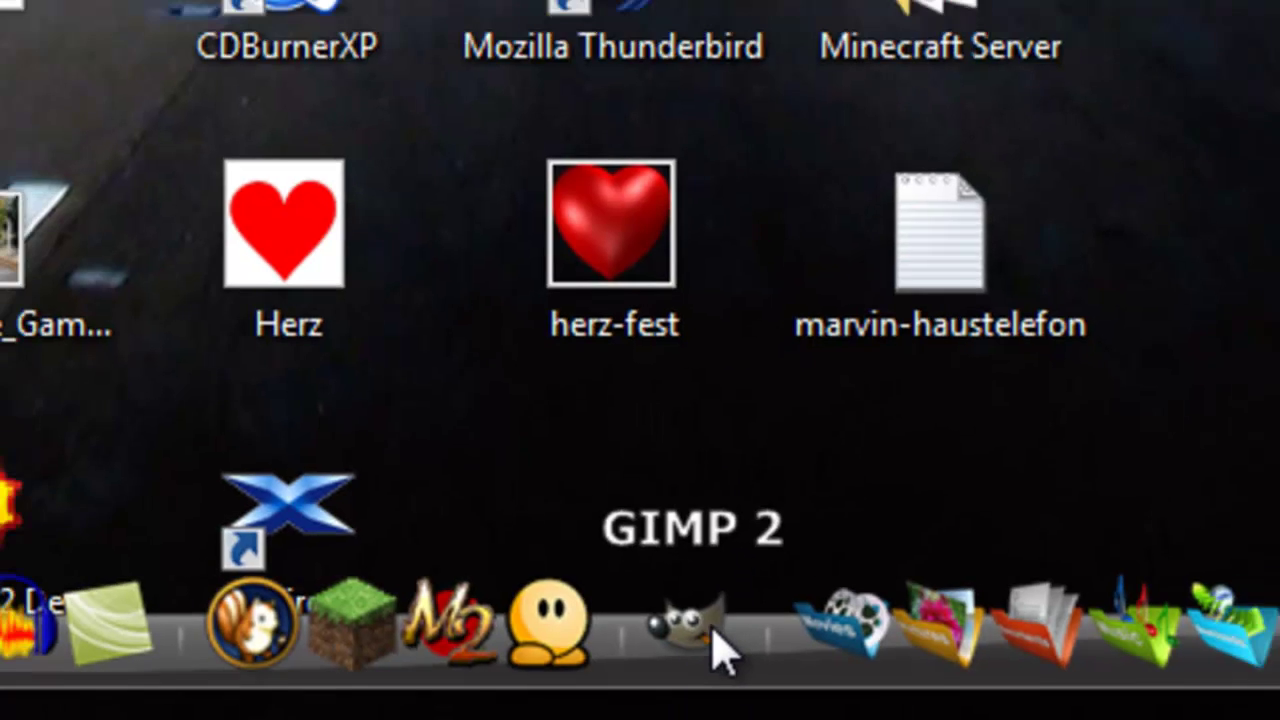
Launch GIMP, reposition the layers and tools panels, and pick up the Beethoven file.
click(713, 633)
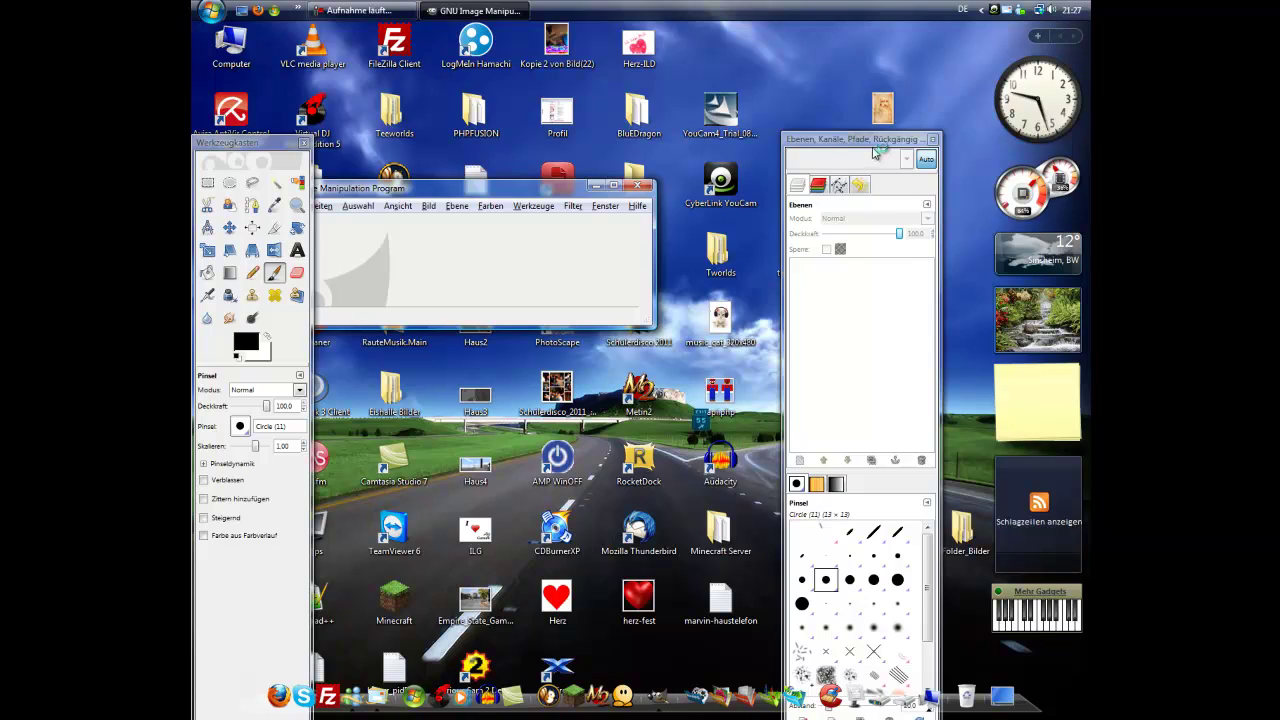
drag(876, 150, 1020, 117)
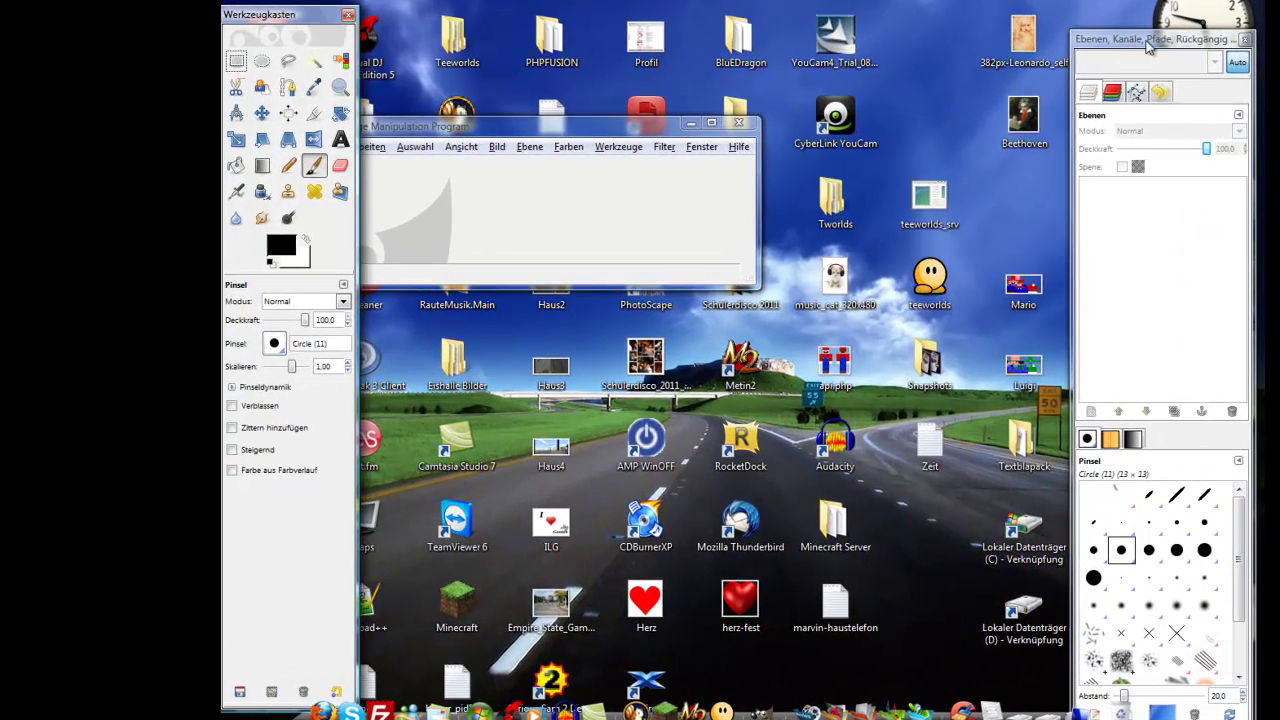
click(323, 17)
drag(253, 16, 333, 0)
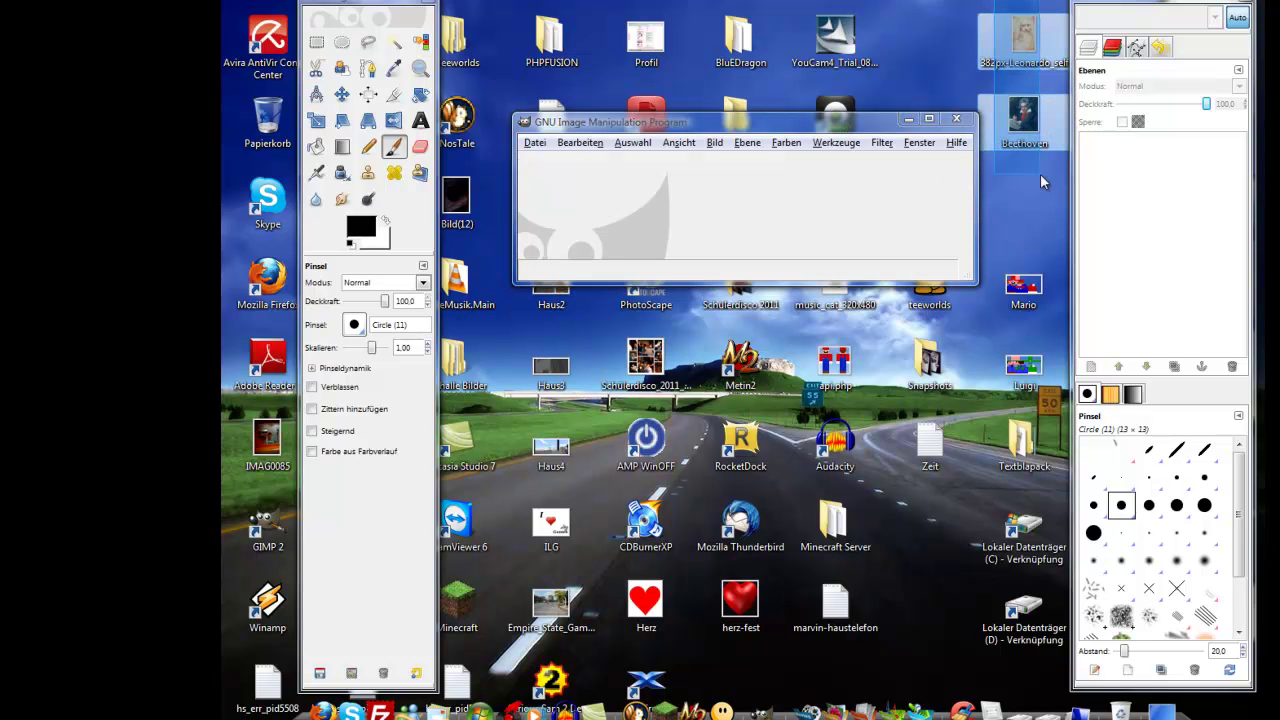
drag(1030, 62, 891, 59)
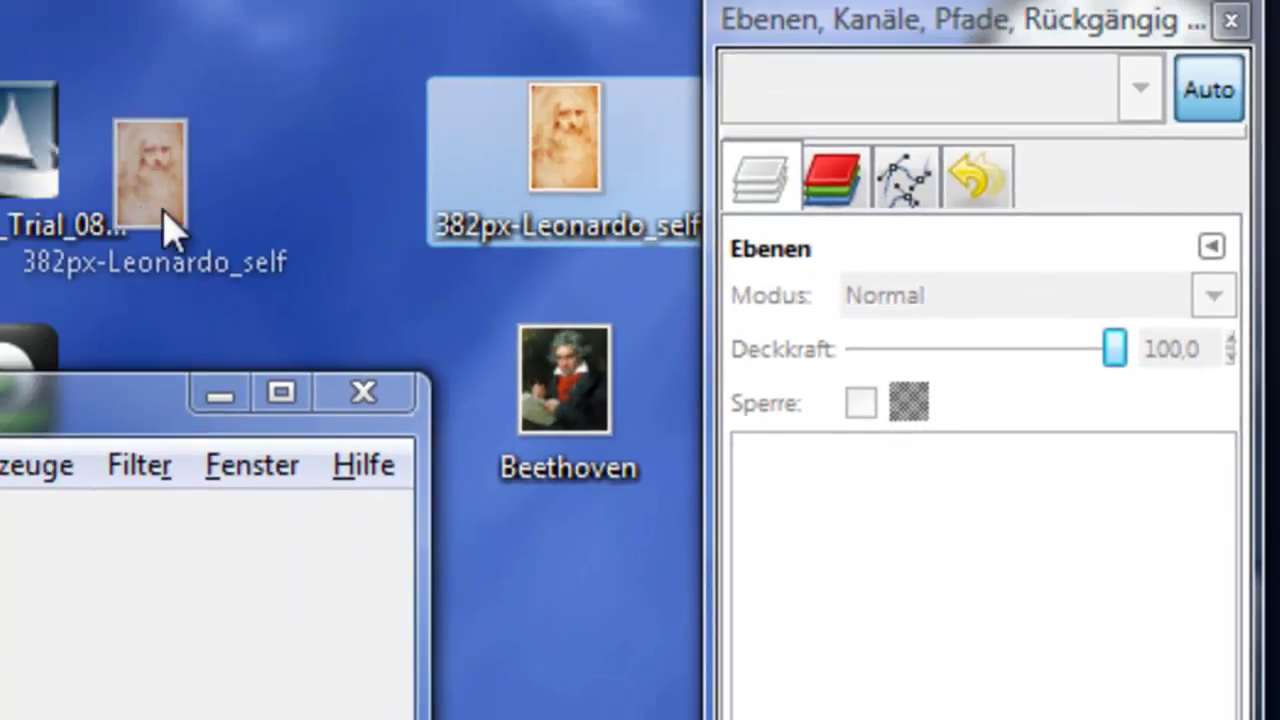
drag(168, 228, 789, 265)
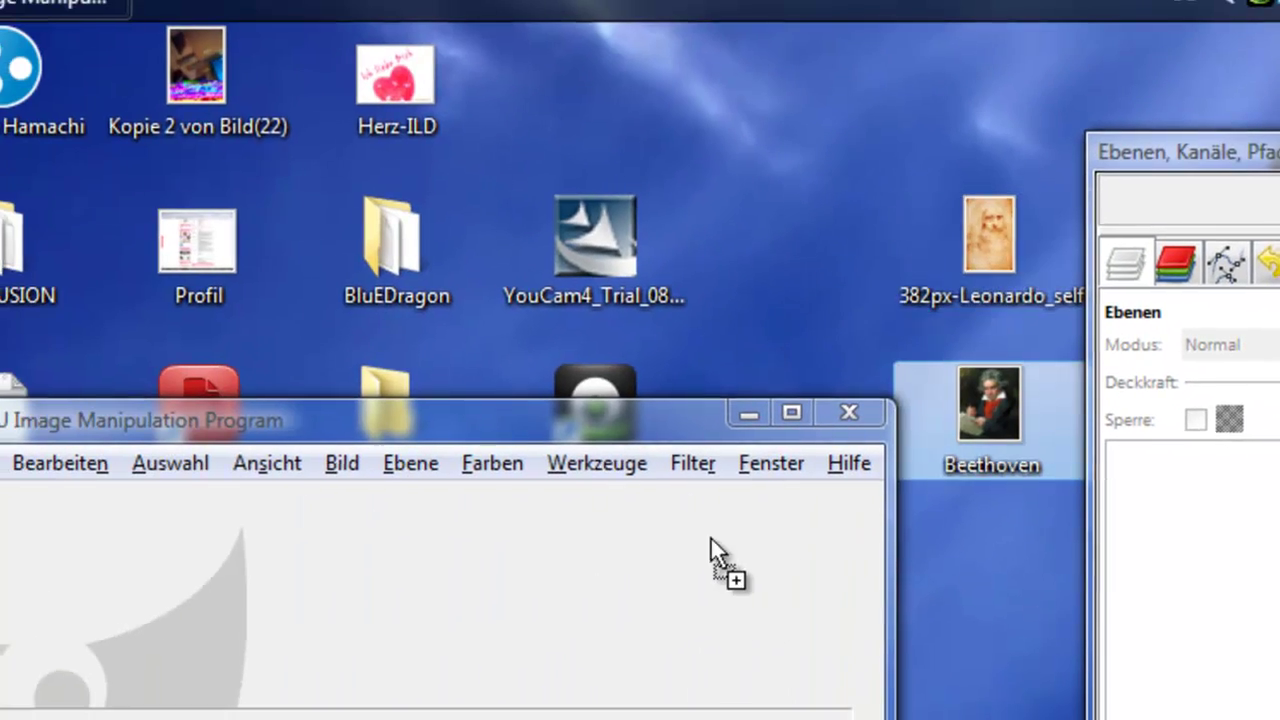
Open Beethoven.jpg by dropping it on GIMP, and open the Leonardo self-portrait via Edit with GIMP.
drag(649, 578, 715, 560)
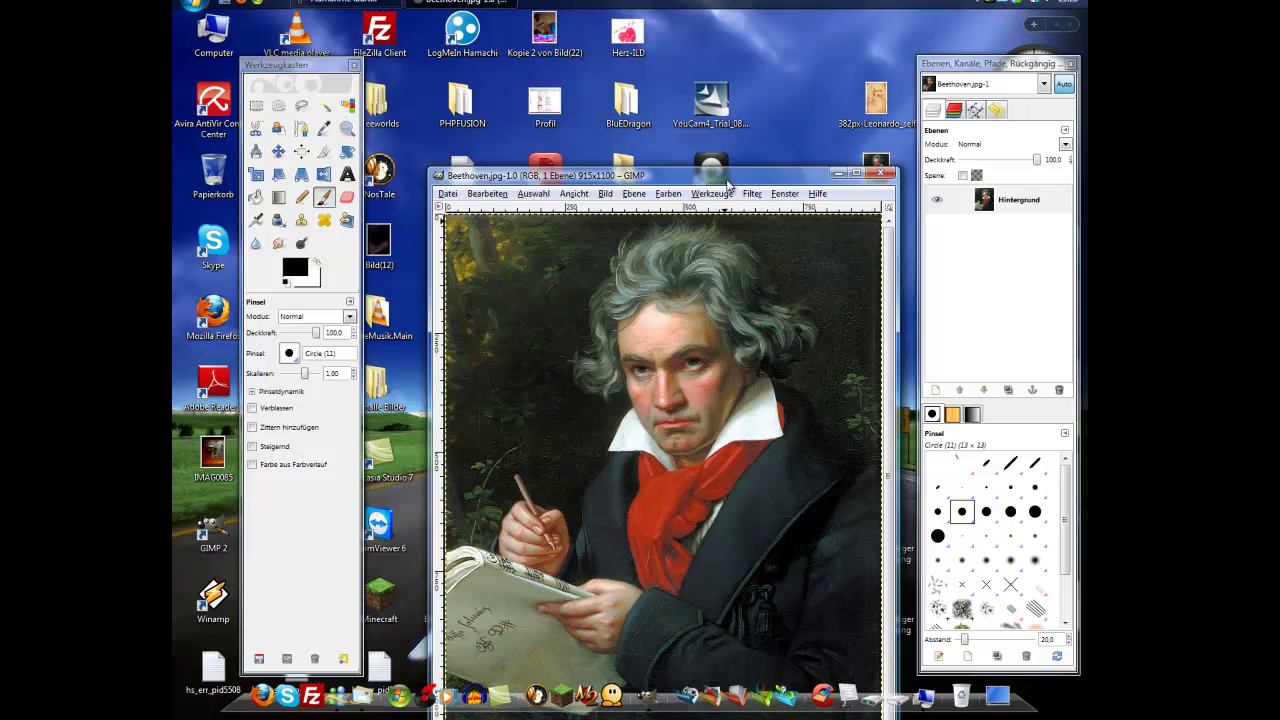
drag(729, 183, 691, 63)
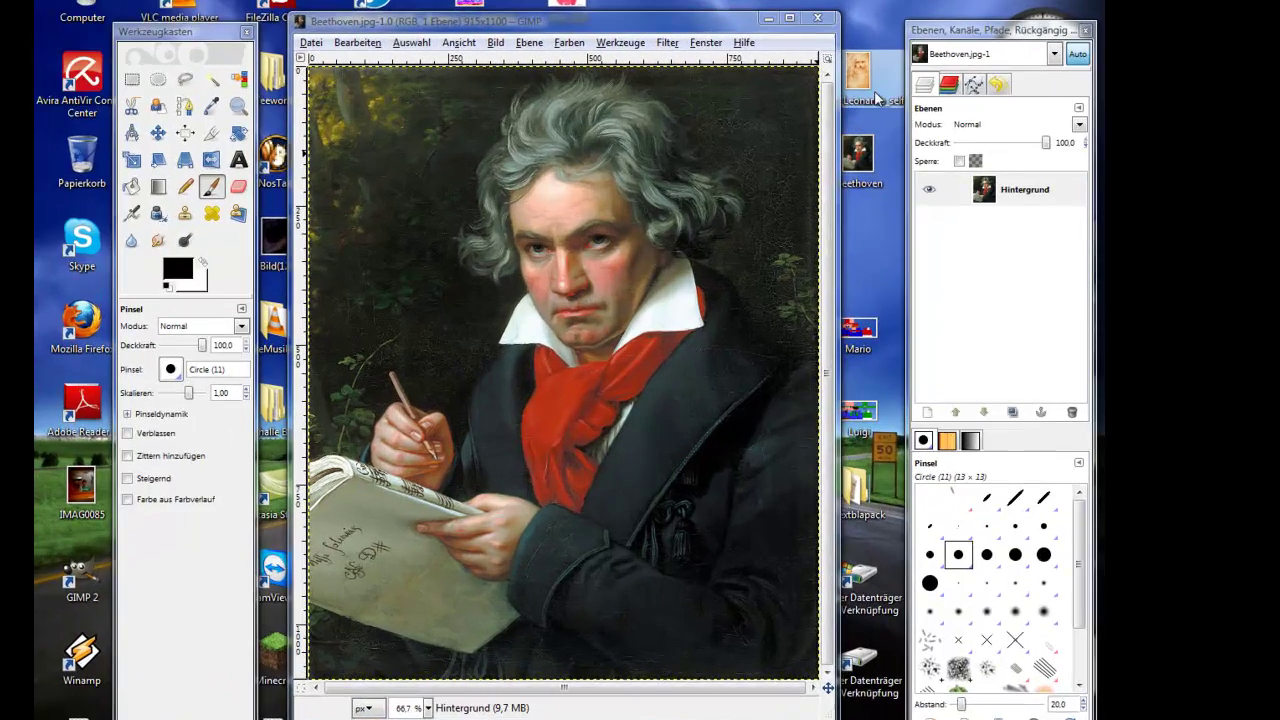
right_click(884, 112)
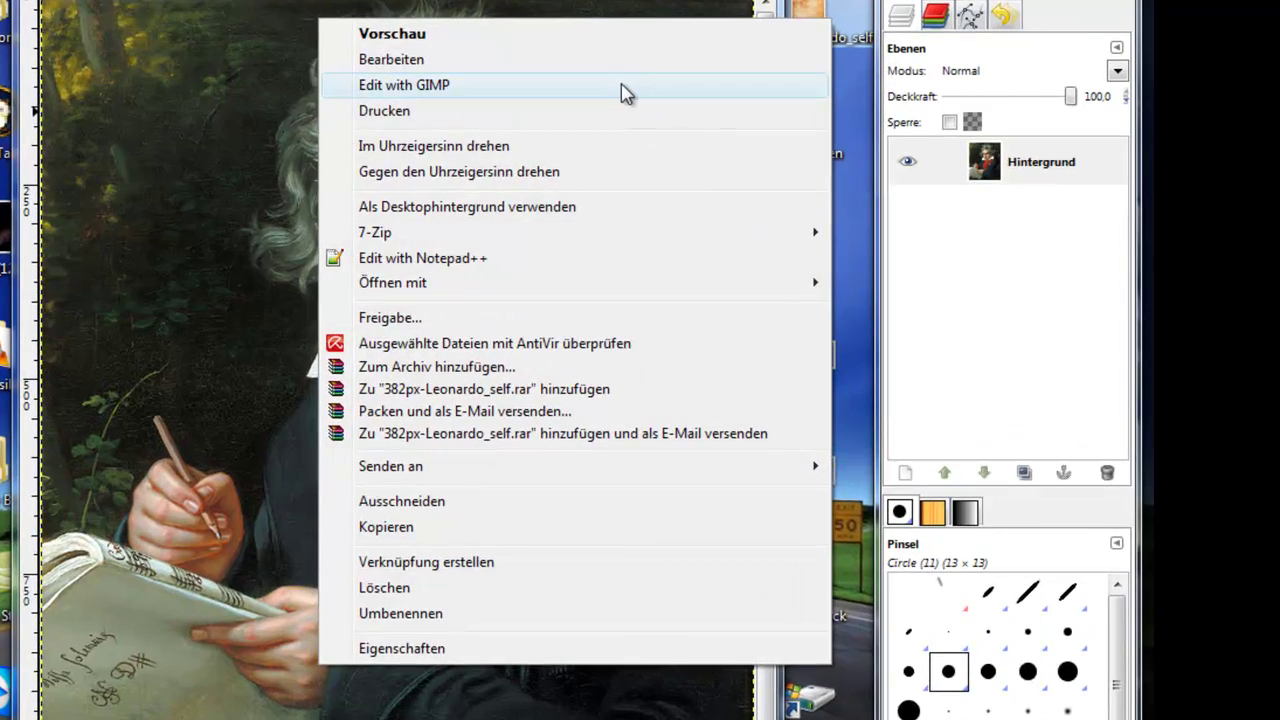
click(623, 88)
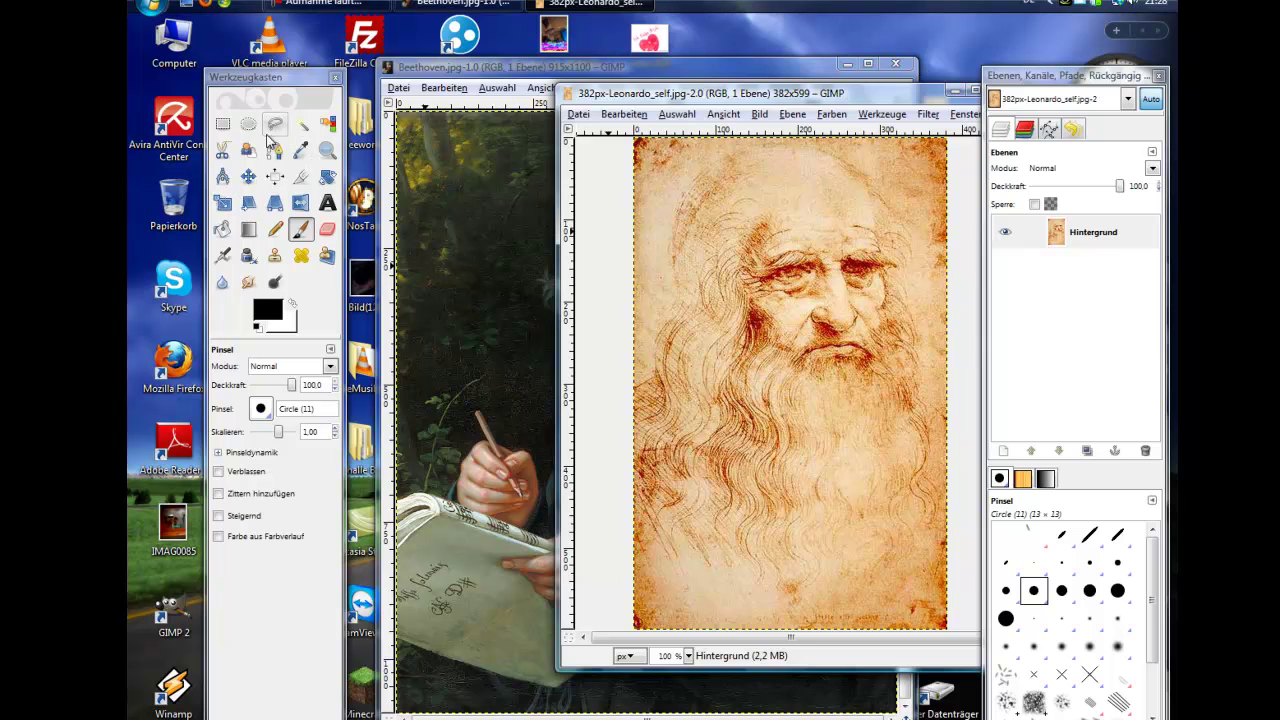
Trace a closed Free Select outline around Leonardo's head and beard.
click(668, 207)
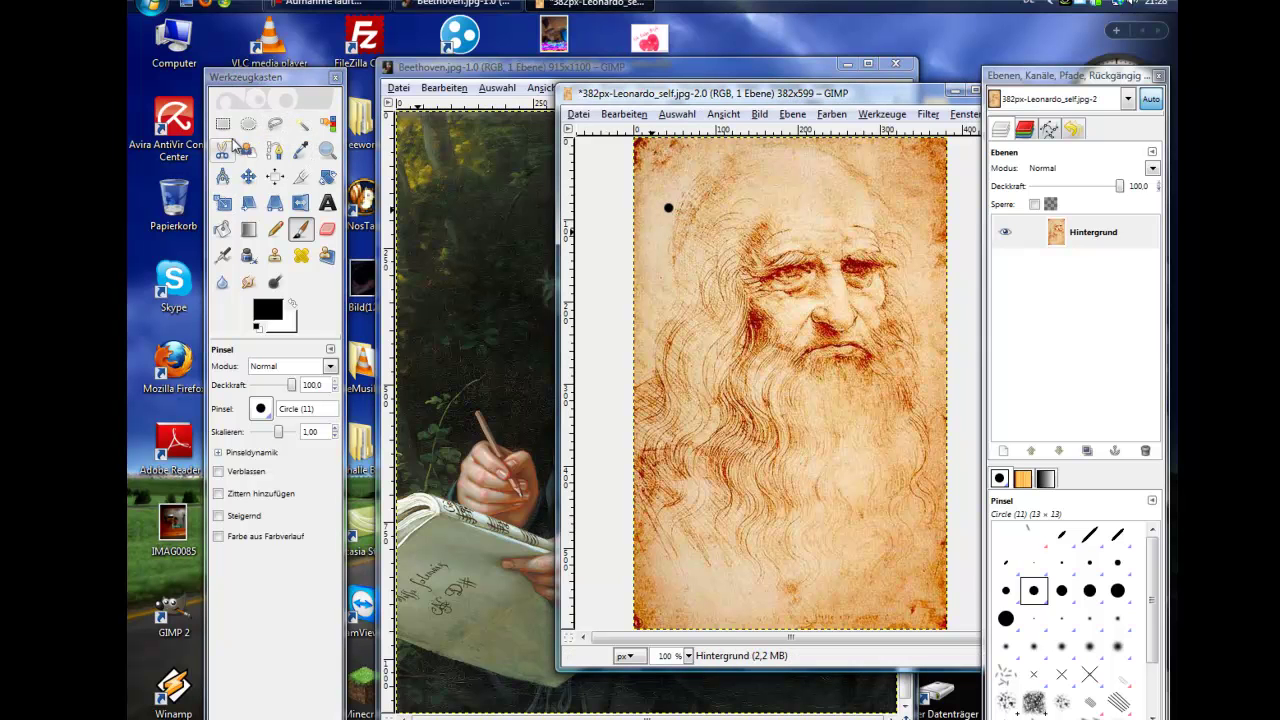
key(u)
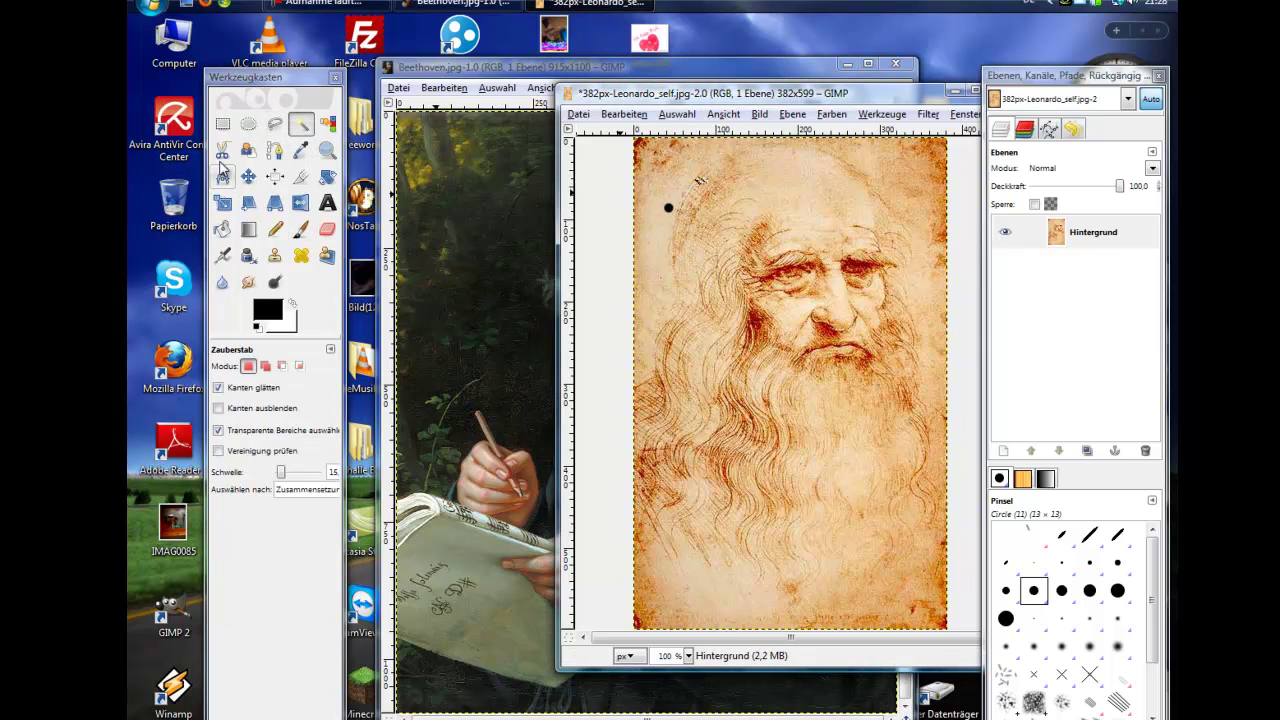
key(f)
key(r)
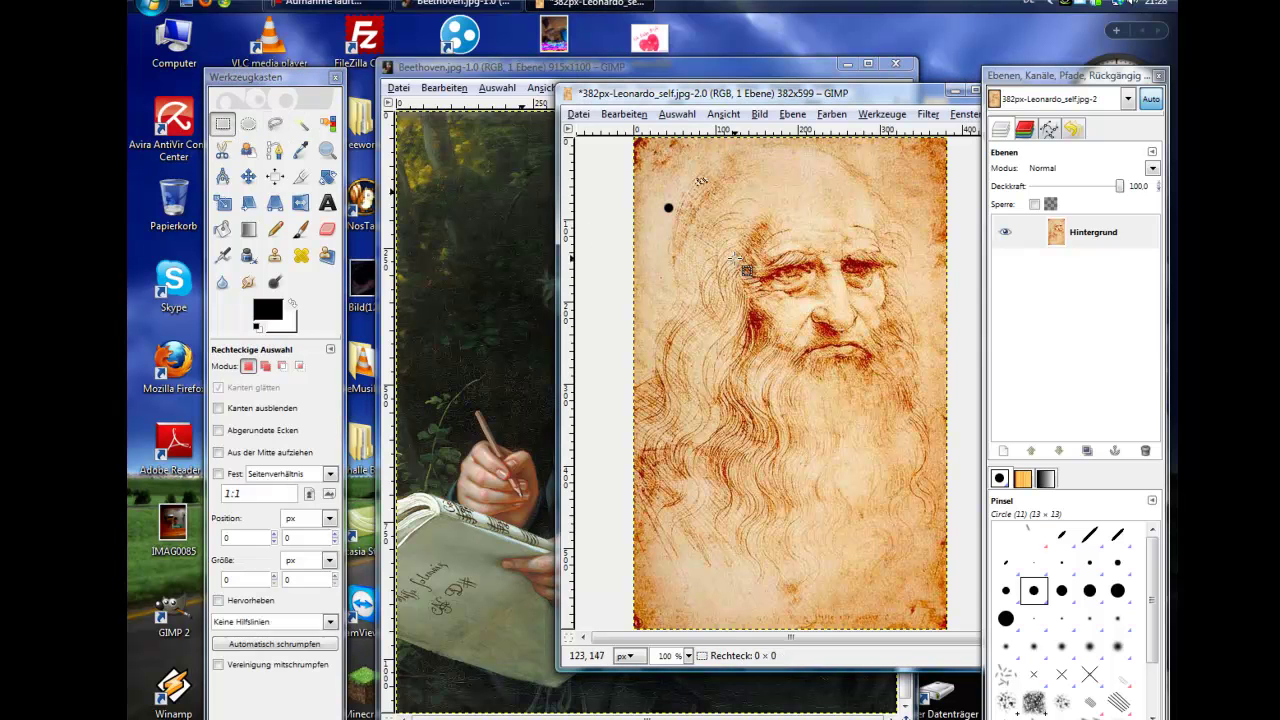
click(275, 123)
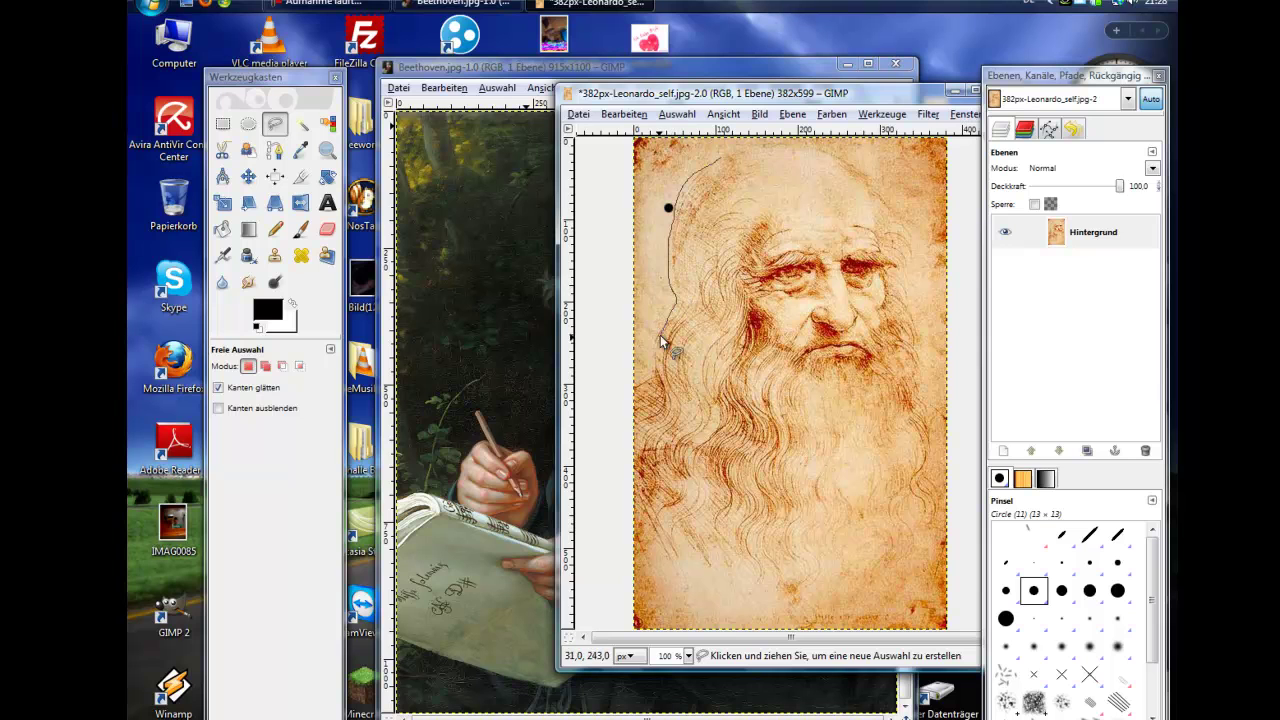
drag(648, 585, 743, 598)
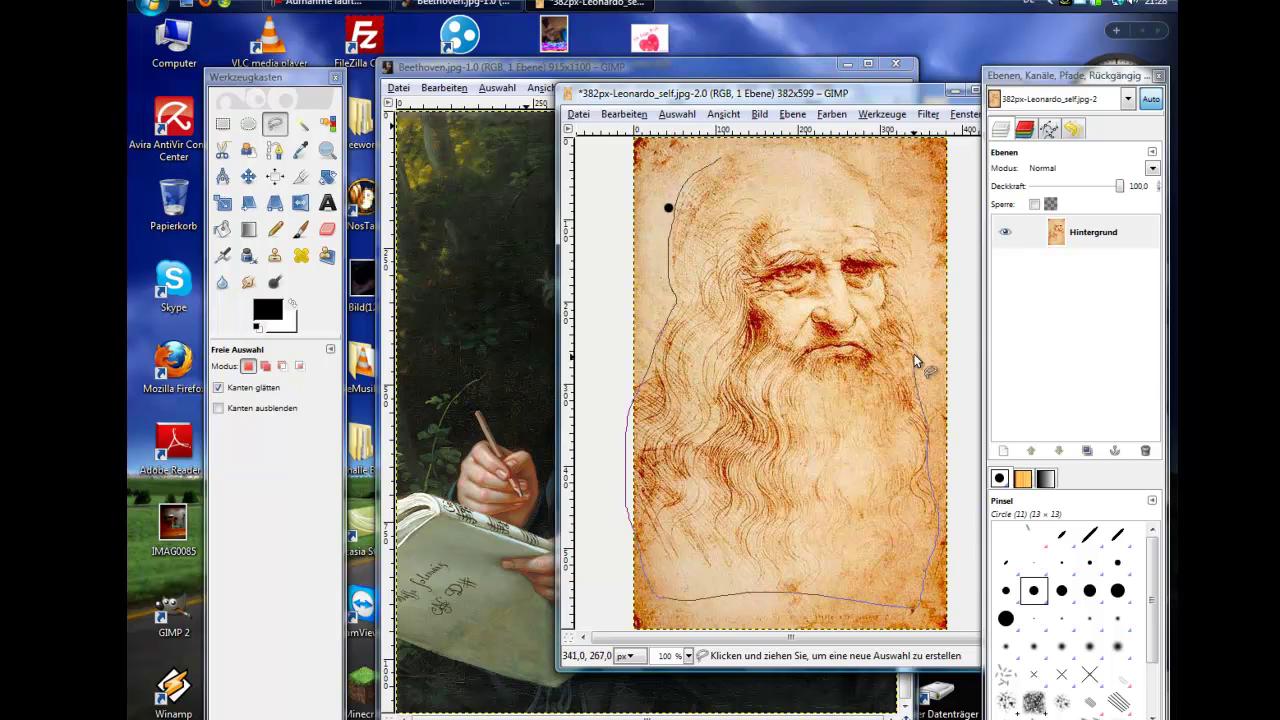
drag(893, 200, 718, 157)
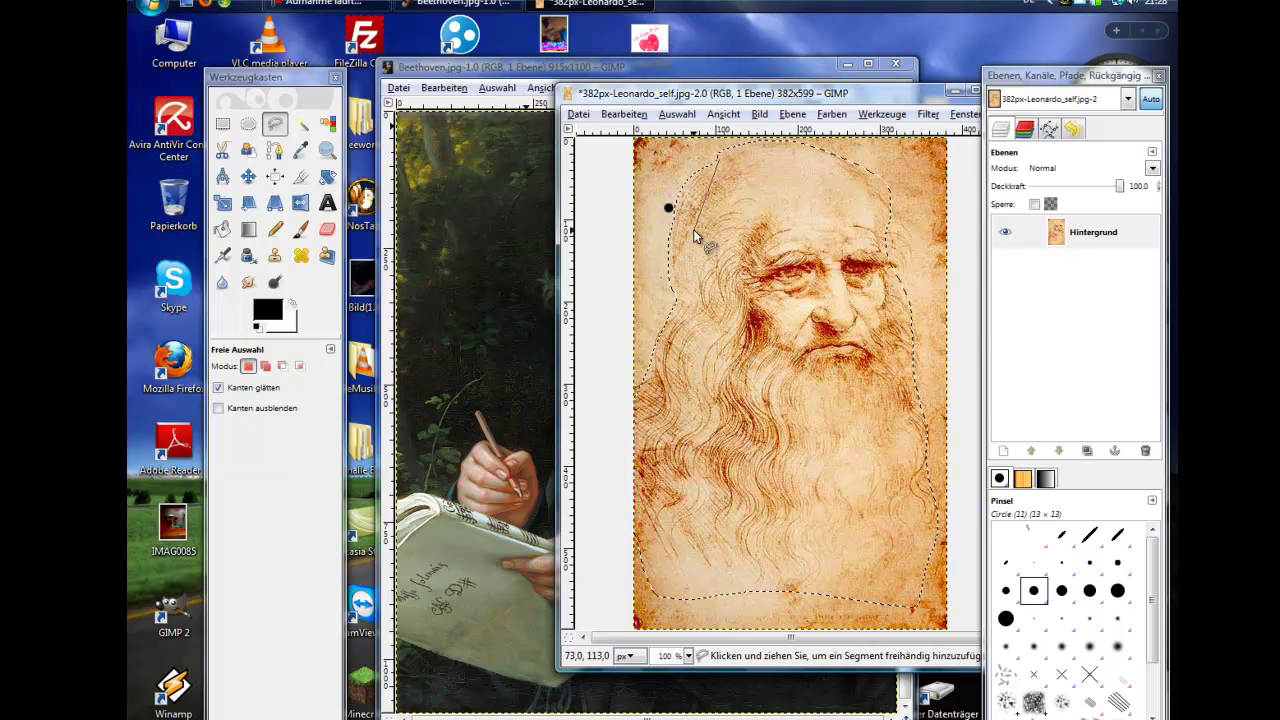
click(222, 123)
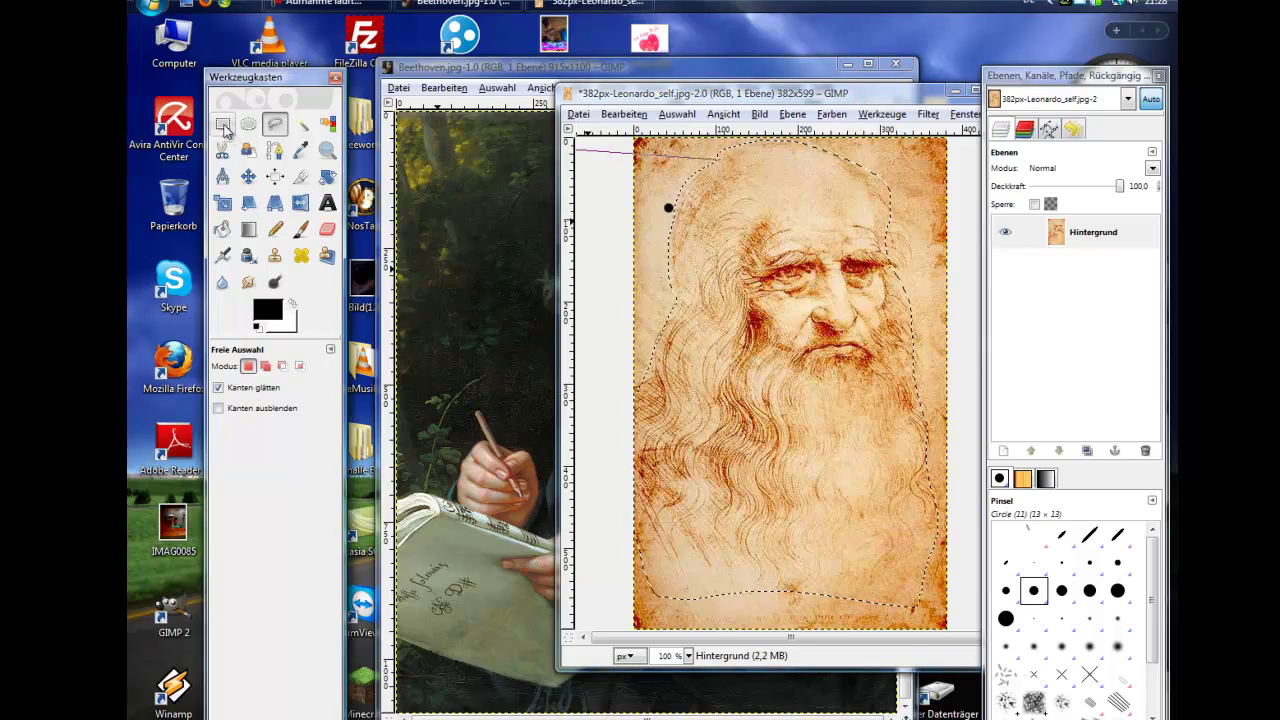
Copy Leonardo's selected head and beard and paste them into the Beethoven portrait.
right_click(805, 225)
mouse_move(985, 67)
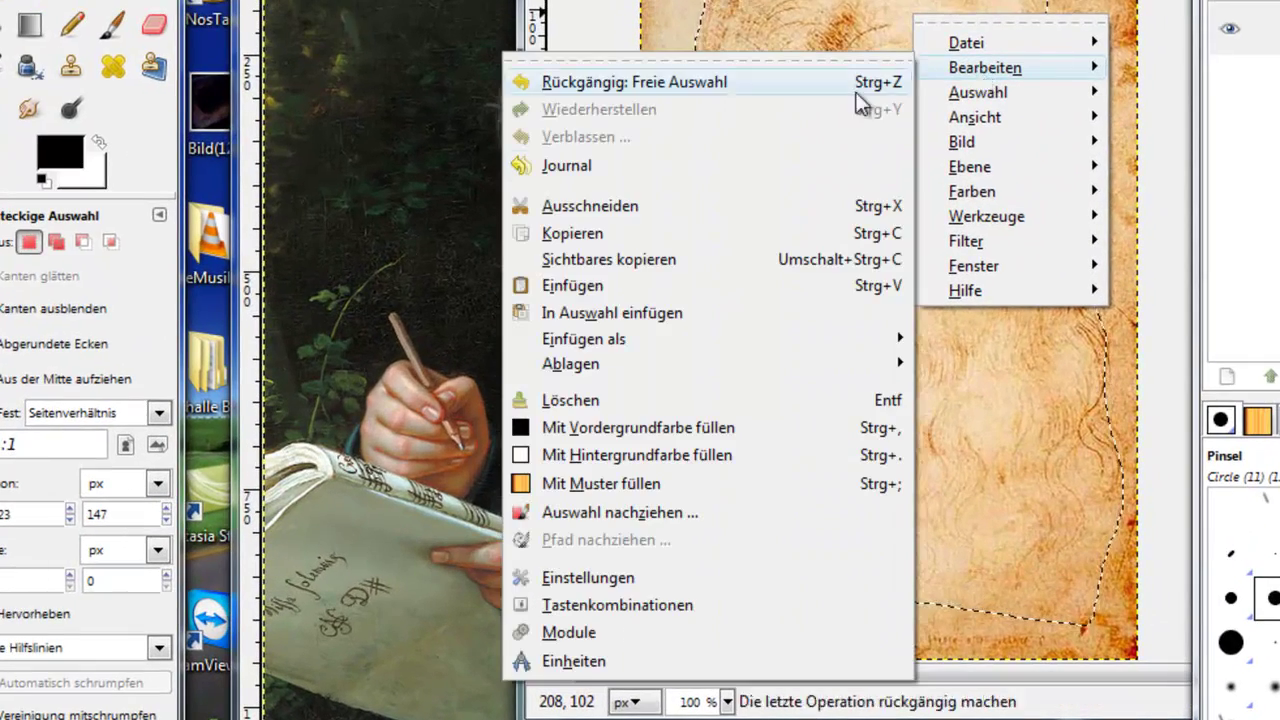
click(748, 260)
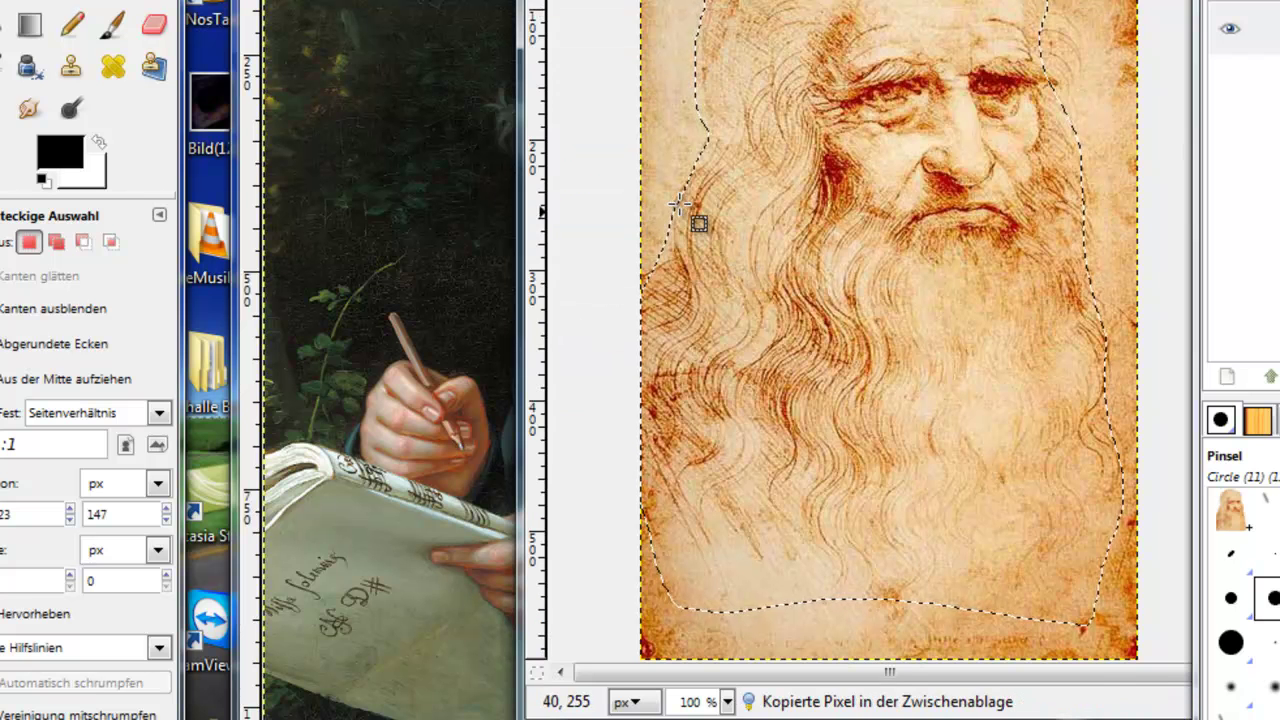
click(453, 163)
right_click(458, 183)
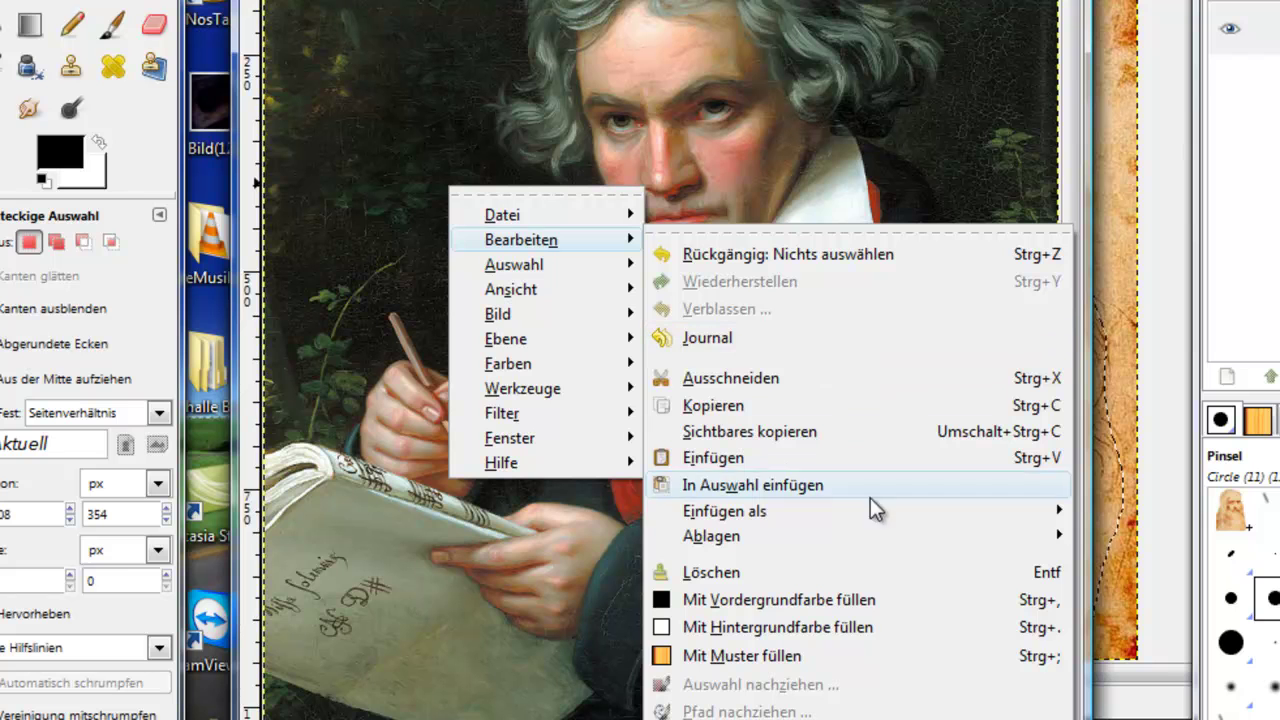
click(866, 457)
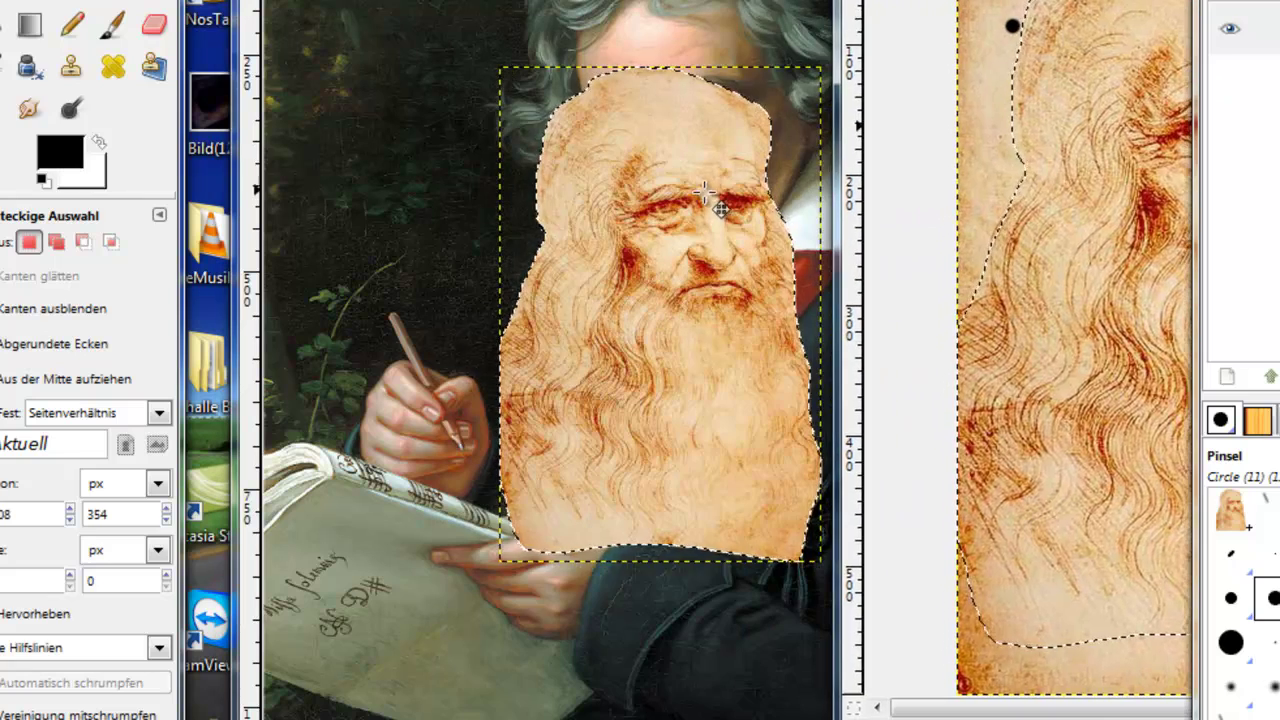
Move the pasted head toward Beethoven's face and resize it with the Scale tool.
click(712, 202)
drag(649, 197, 499, 42)
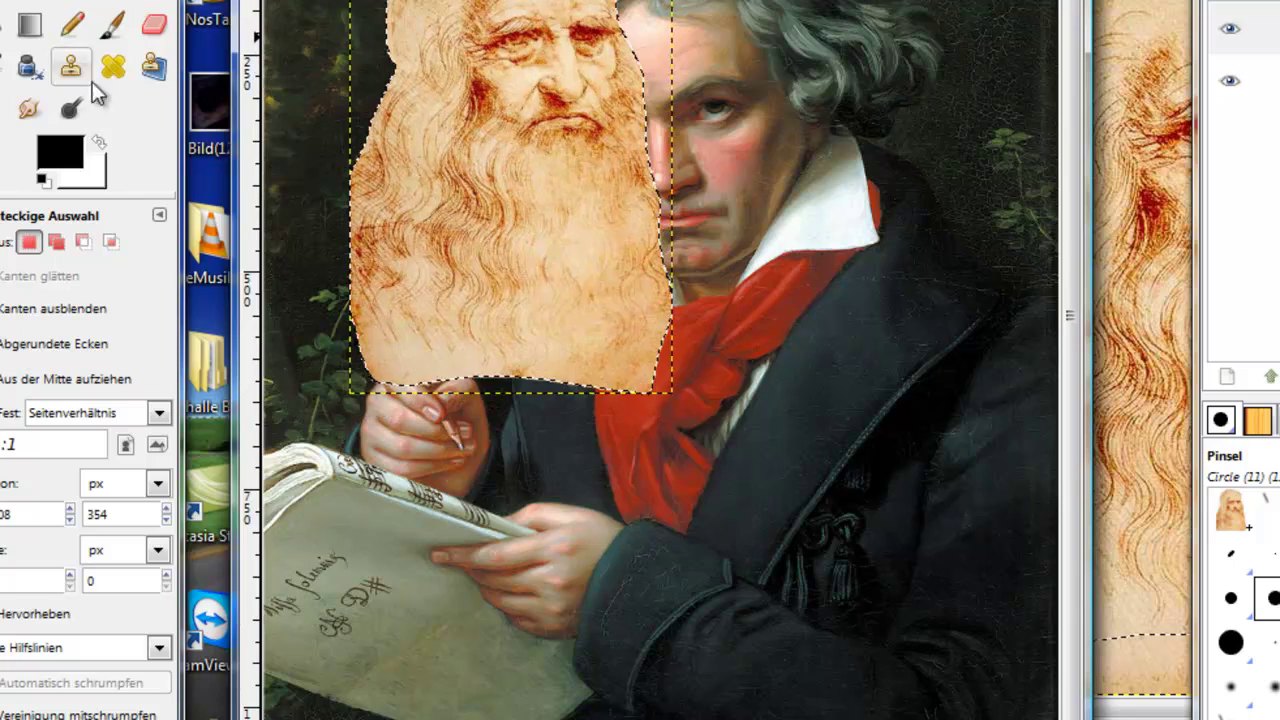
key(shift+t)
click(498, 208)
mouse_move(571, 194)
mouse_down()
mouse_move(500, 420)
mouse_move(510, 205)
mouse_move(869, 488)
mouse_up()
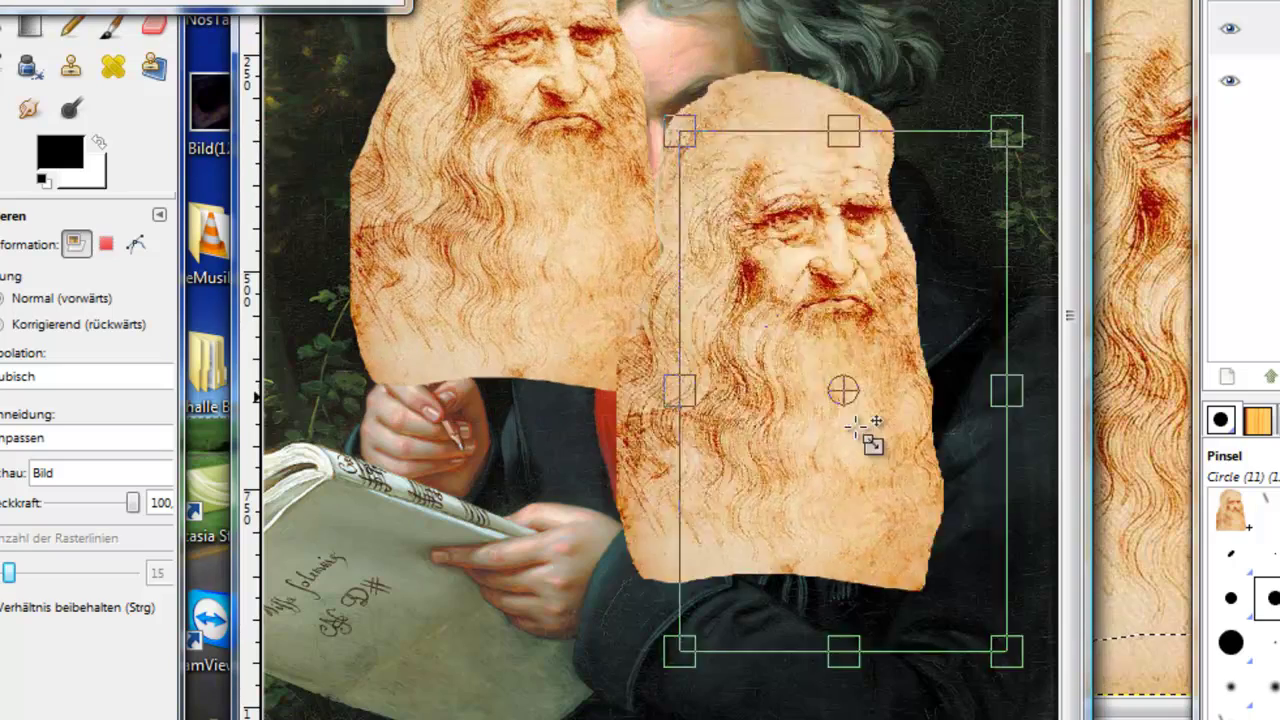
key(Return)
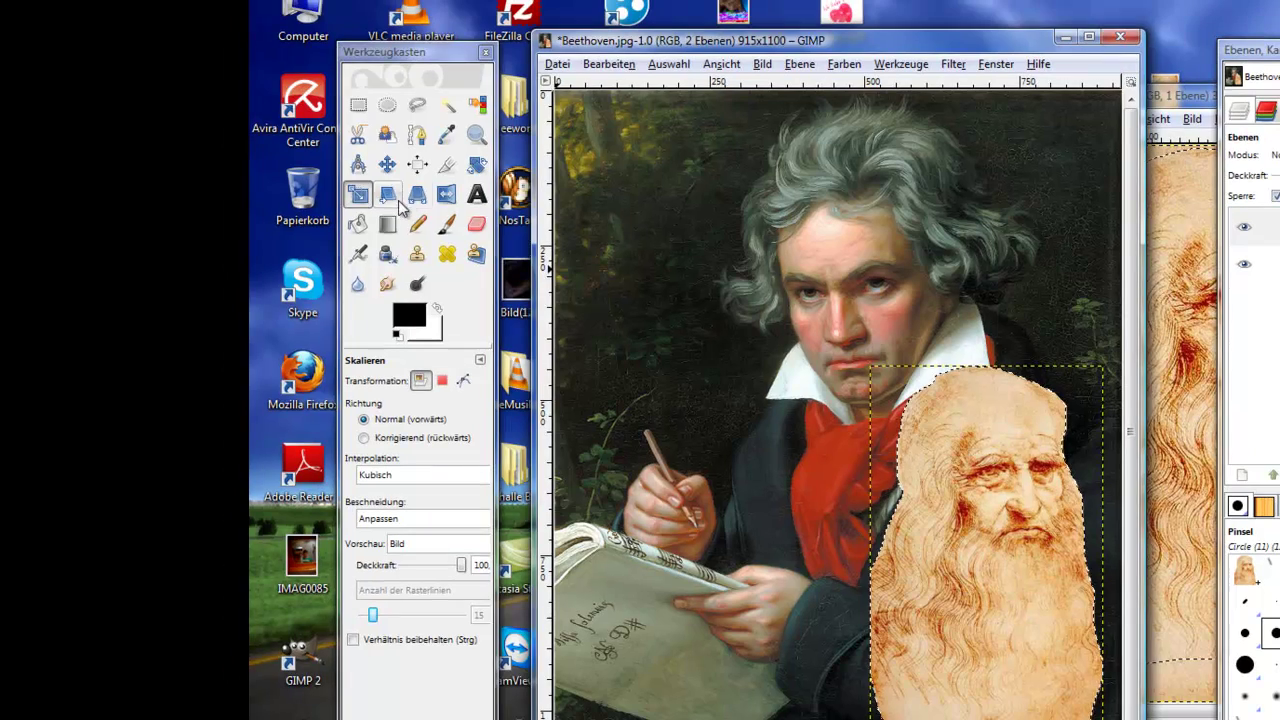
Shear the Leonardo cutout twice, the second time less strongly.
click(388, 194)
mouse_move(945, 630)
mouse_down()
mouse_move(977, 672)
mouse_move(915, 458)
mouse_move(880, 390)
mouse_move(585, 238)
mouse_up()
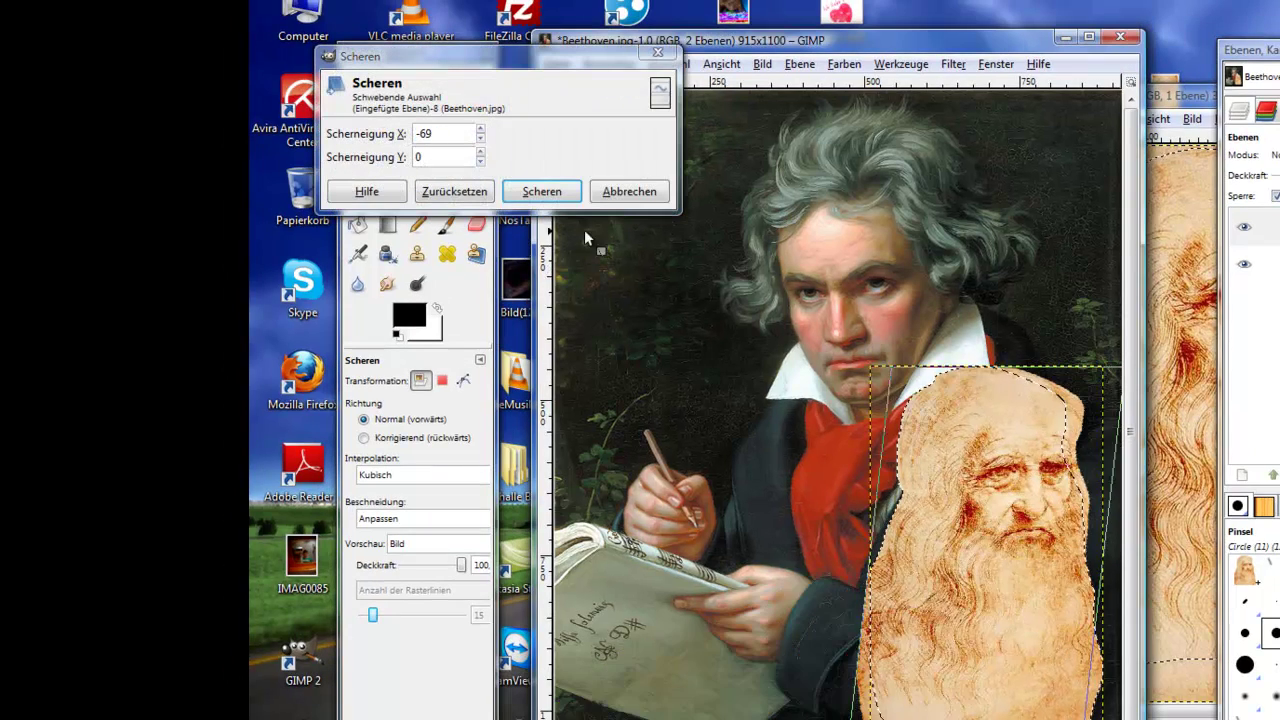
click(541, 191)
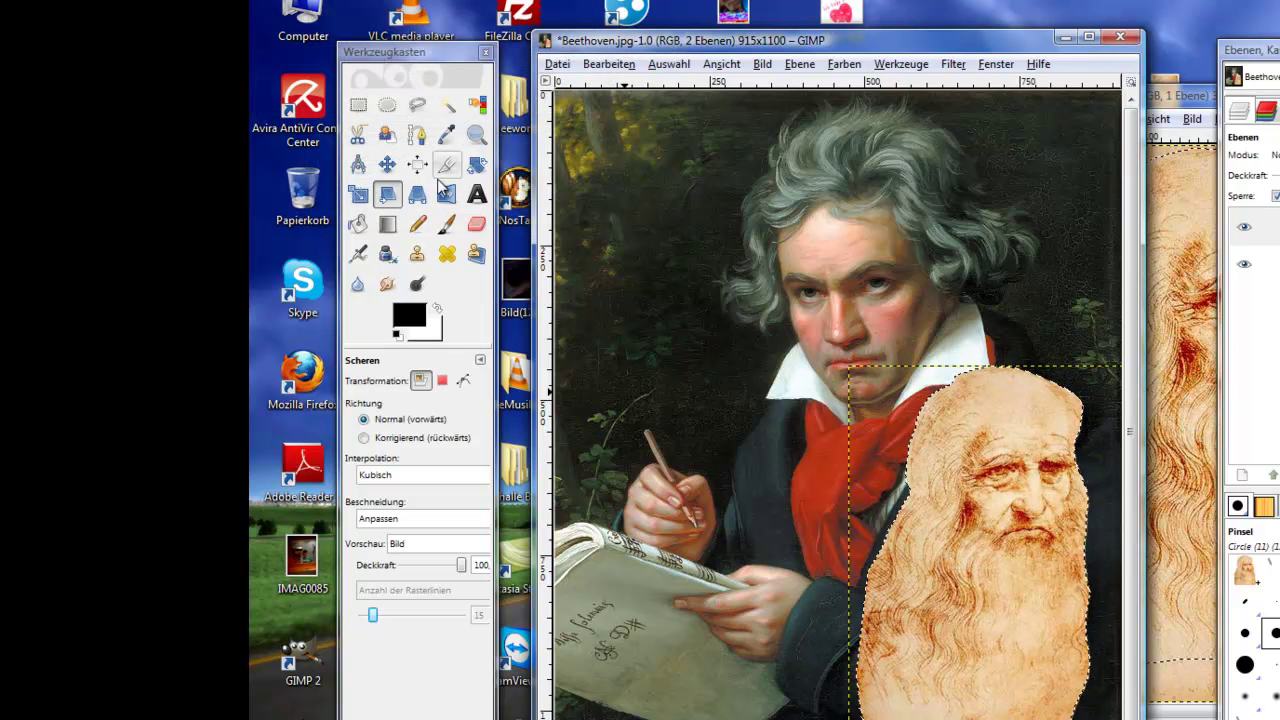
drag(868, 529, 910, 579)
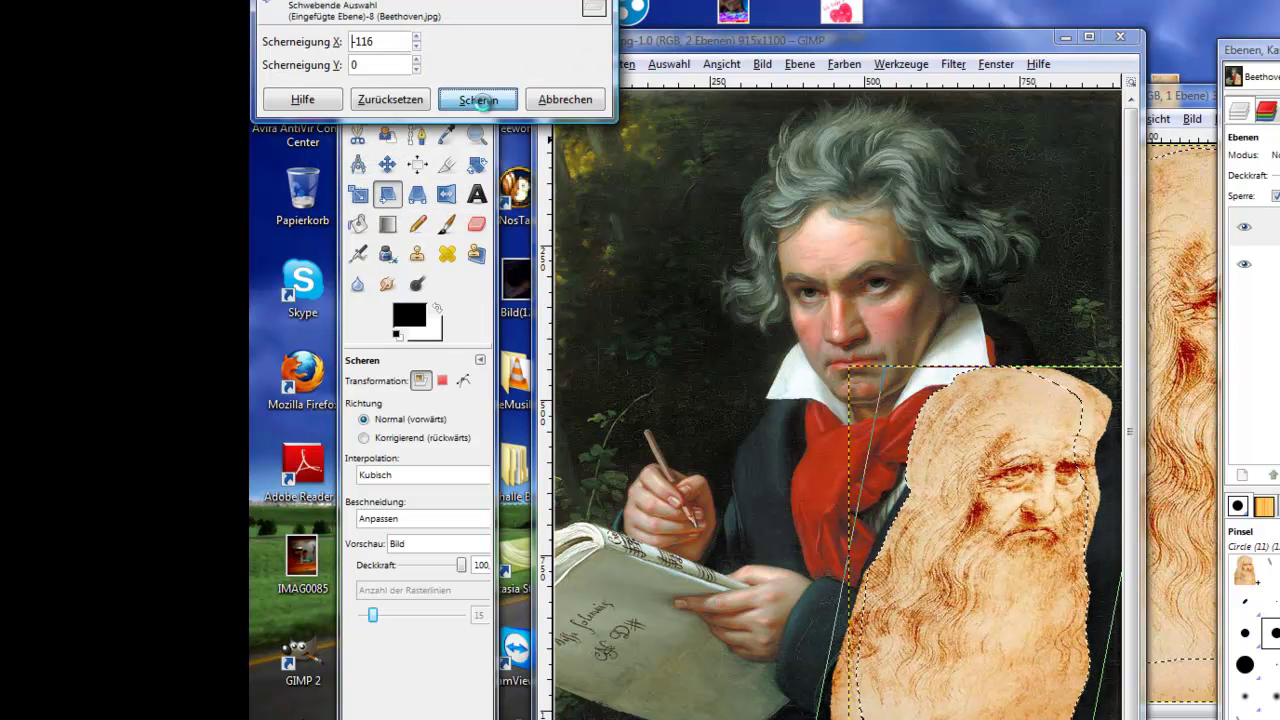
click(480, 101)
Apply a perspective distortion to the cutout, then clear it from the canvas.
click(417, 194)
click(1090, 603)
drag(1090, 603, 787, 443)
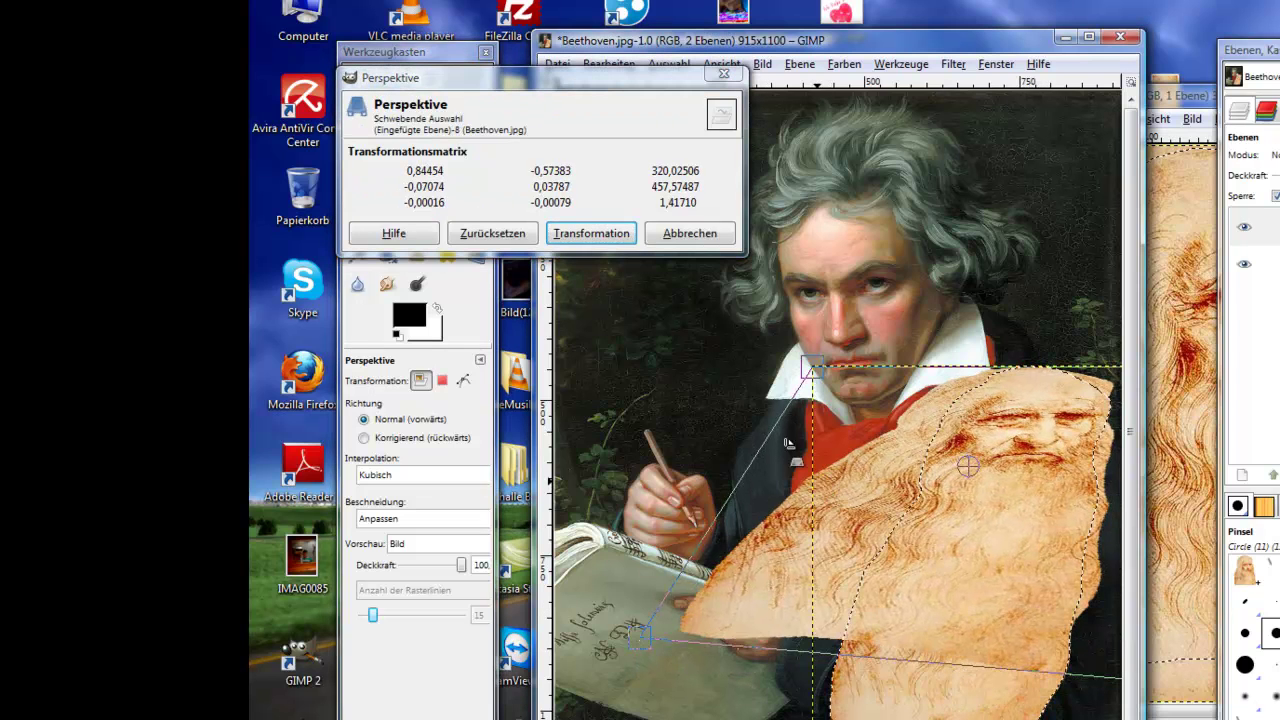
drag(787, 443, 800, 460)
click(618, 234)
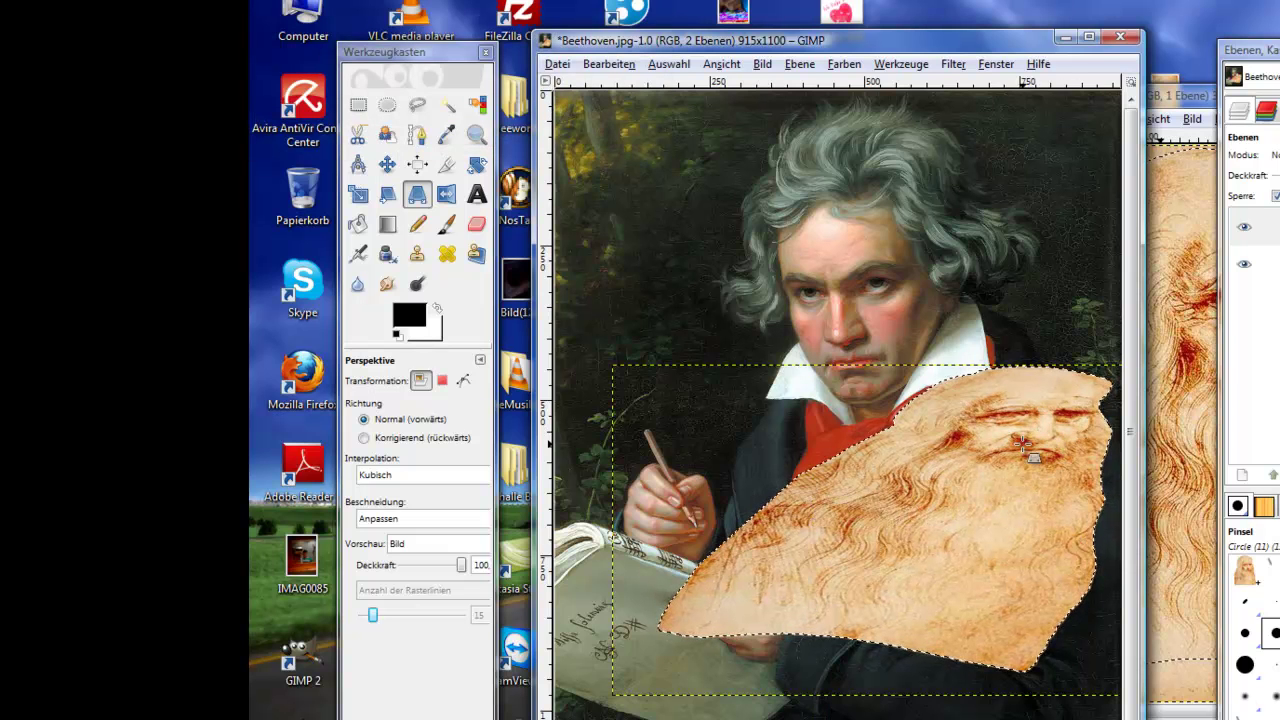
click(969, 500)
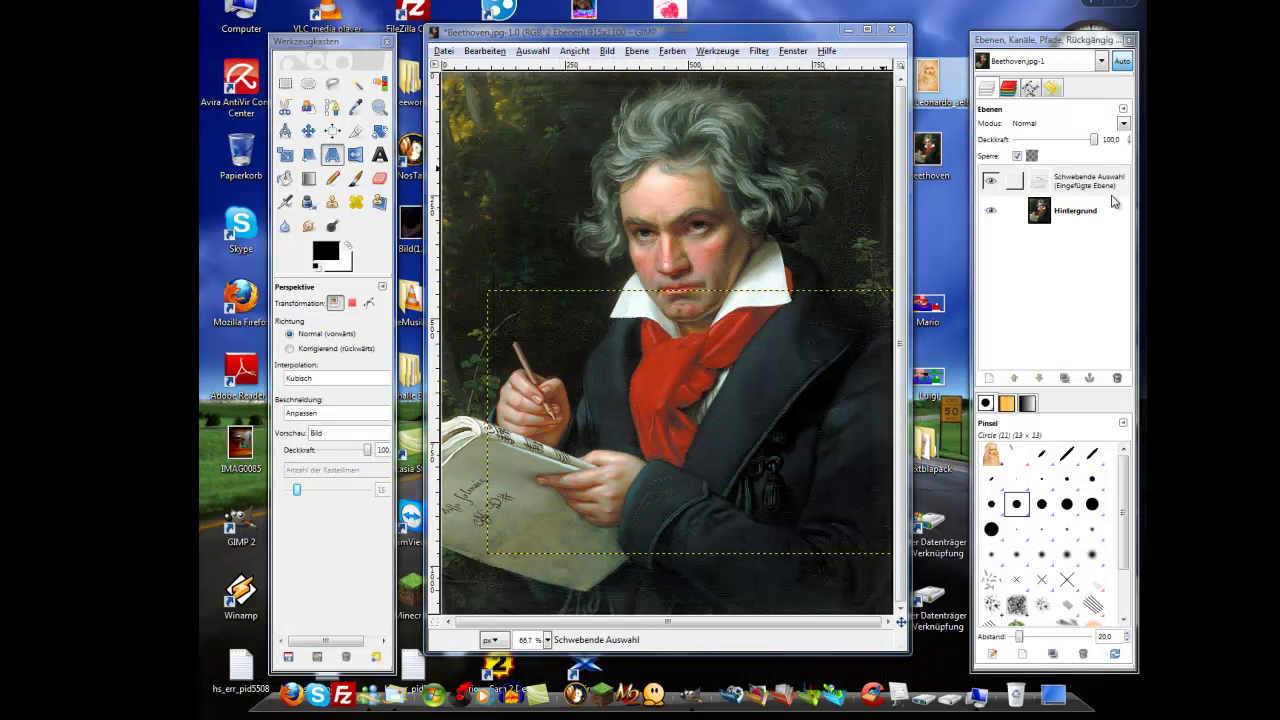
Dismiss the file-delete prompt and anchor the empty floating layer with Ebene verankern.
key(Delete)
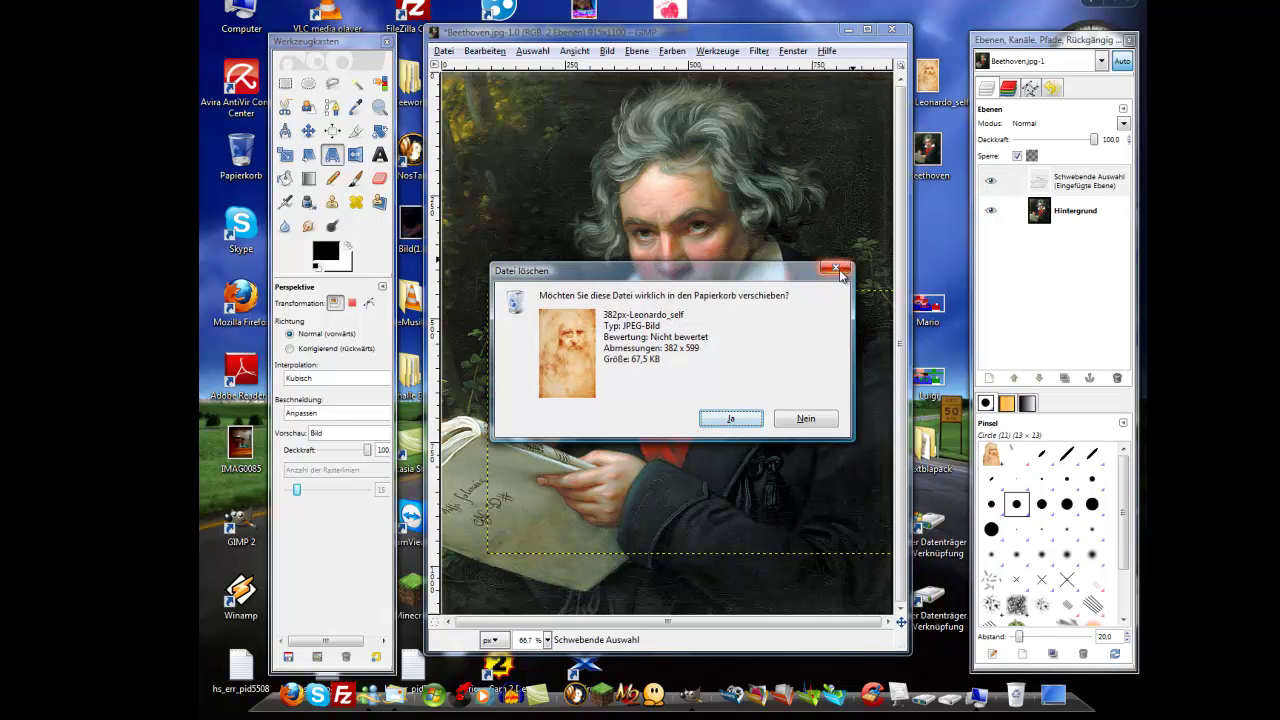
click(841, 270)
right_click(1085, 182)
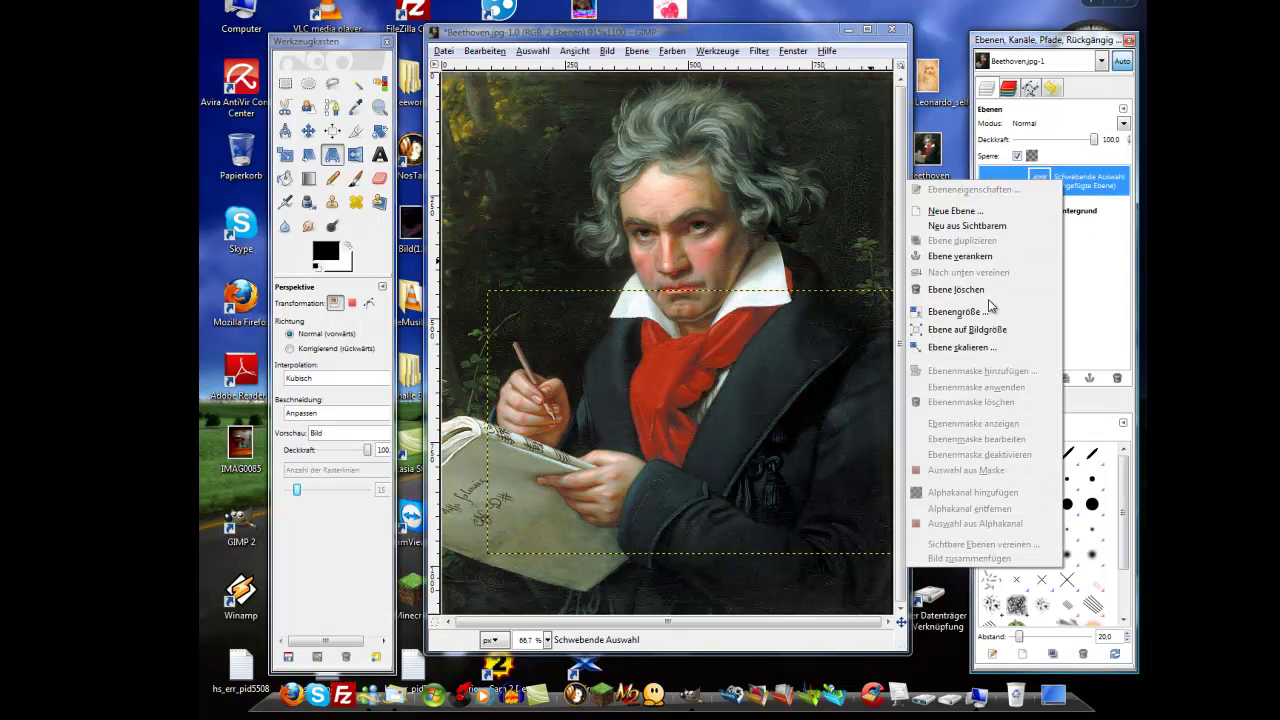
click(987, 257)
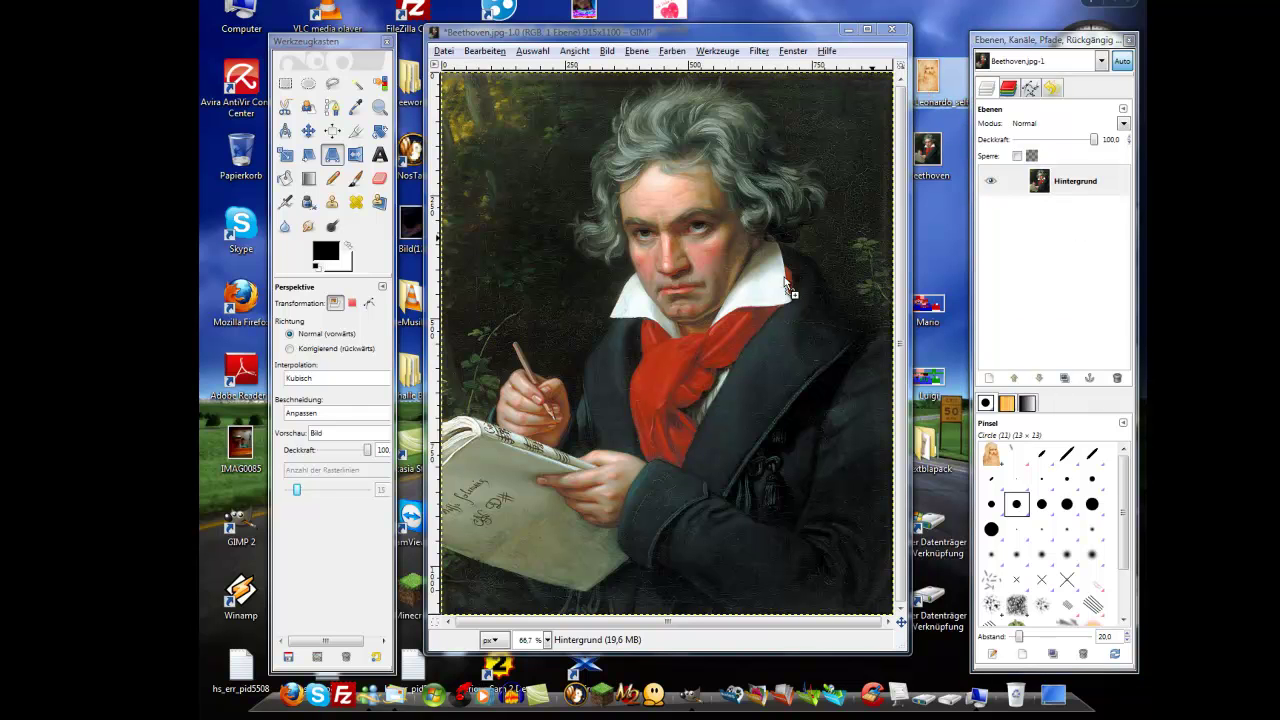
Add the Leonardo self-portrait as a layer over Beethoven's face and lasso its head and beard.
drag(765, 300, 760, 290)
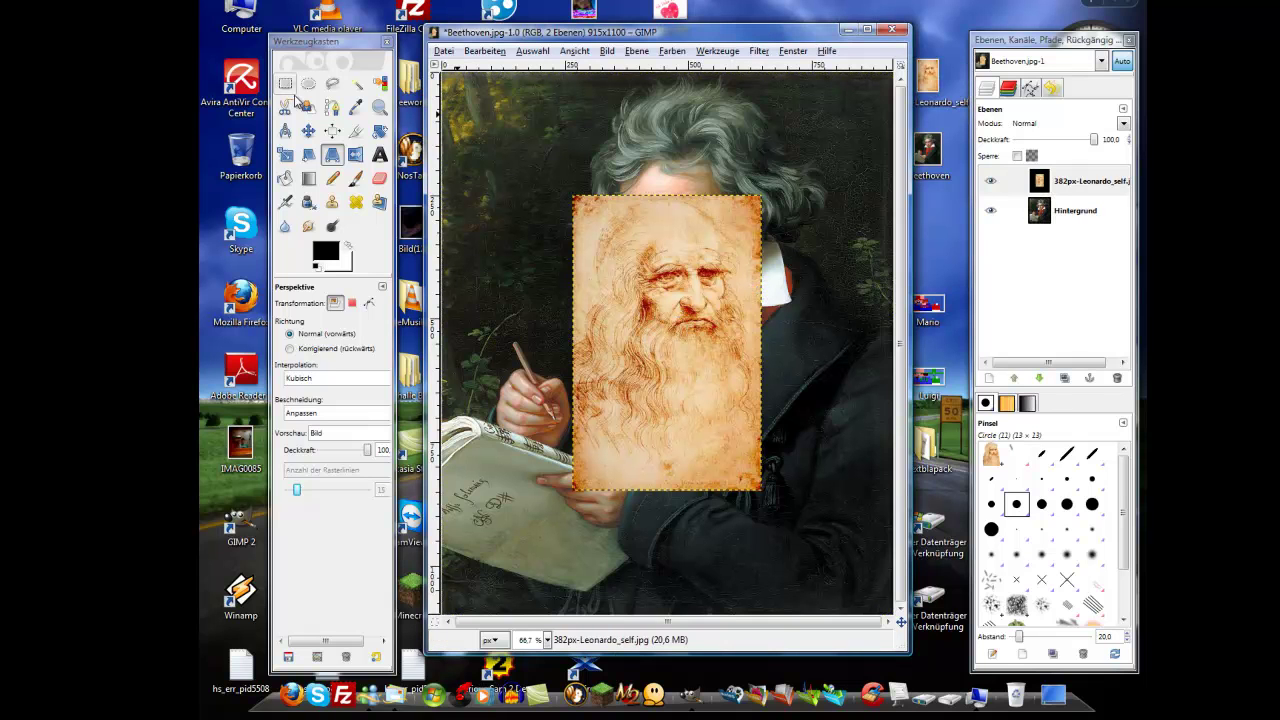
click(333, 86)
mouse_move(637, 209)
mouse_down()
mouse_move(756, 394)
mouse_move(604, 243)
mouse_up()
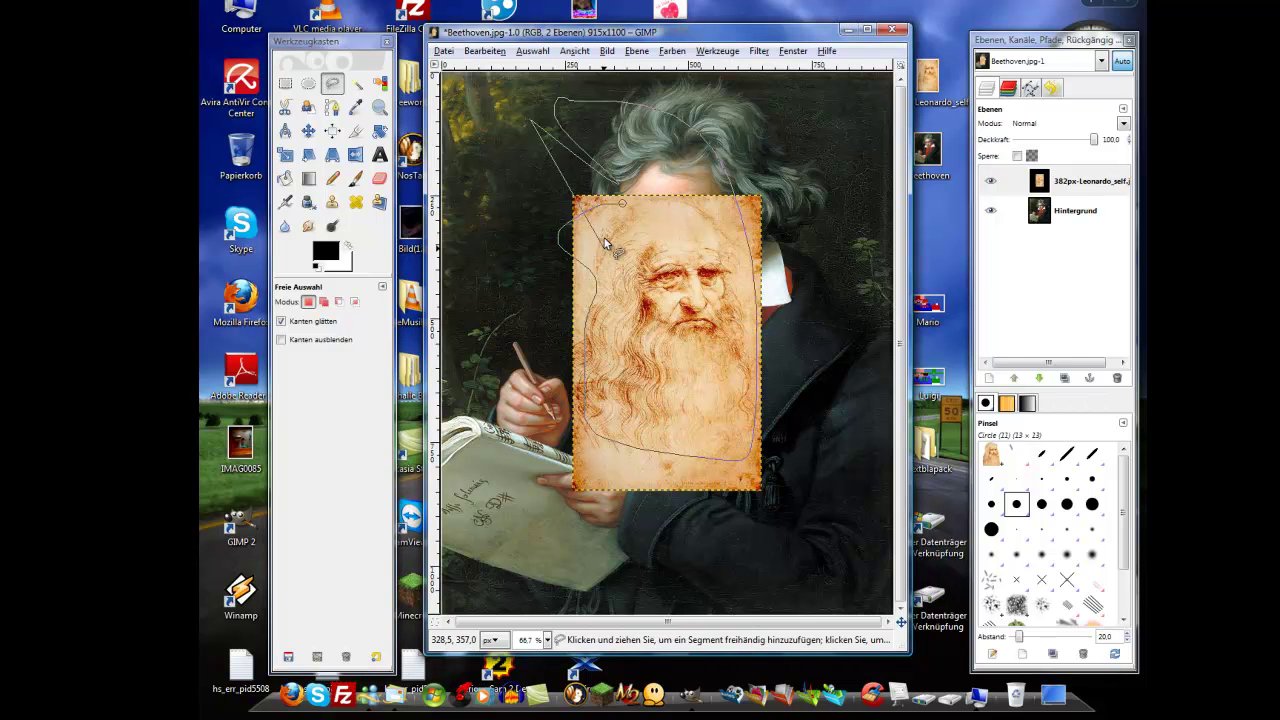
click(620, 207)
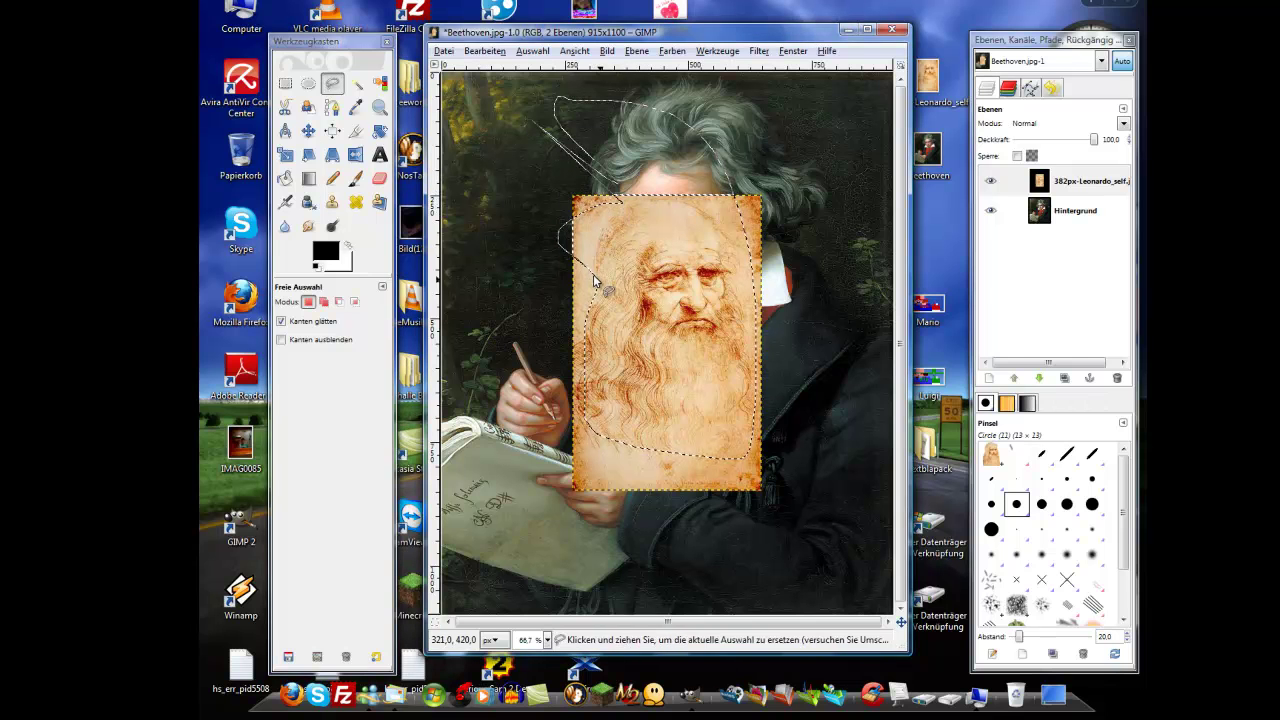
click(285, 84)
Copy the selection with Sichtbares kopieren and paste it as a floating piece.
right_click(689, 290)
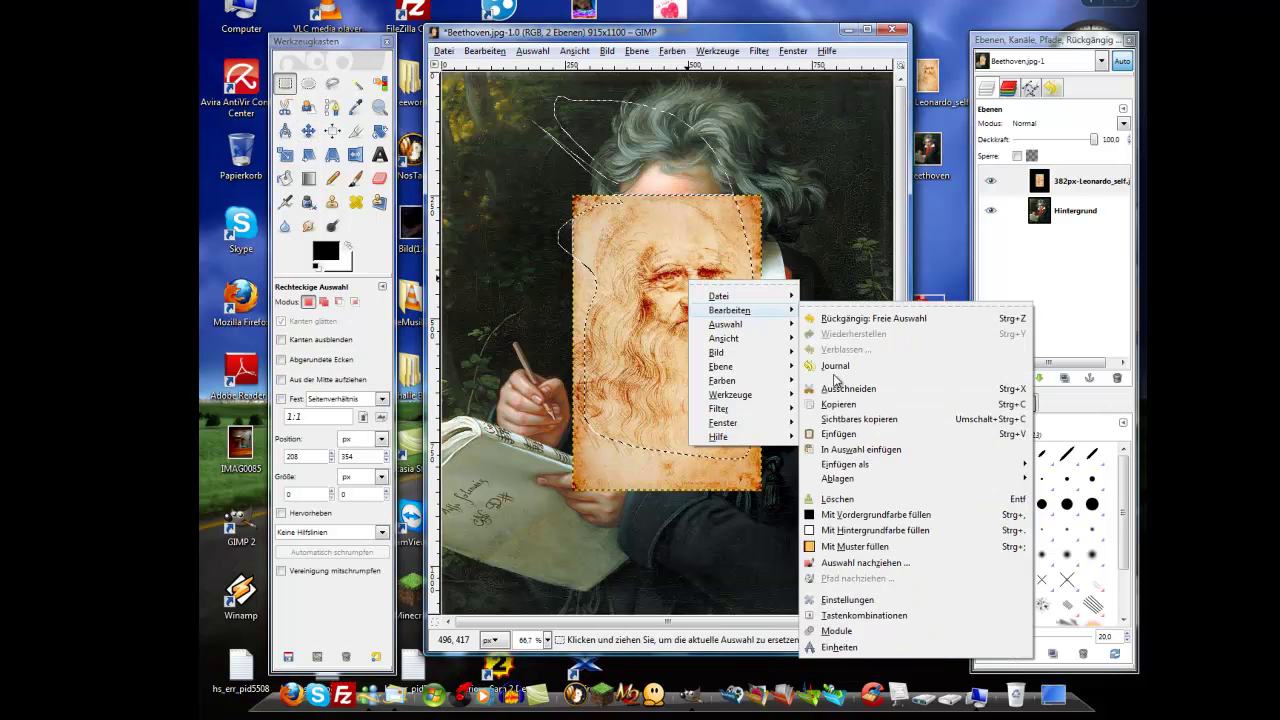
click(876, 421)
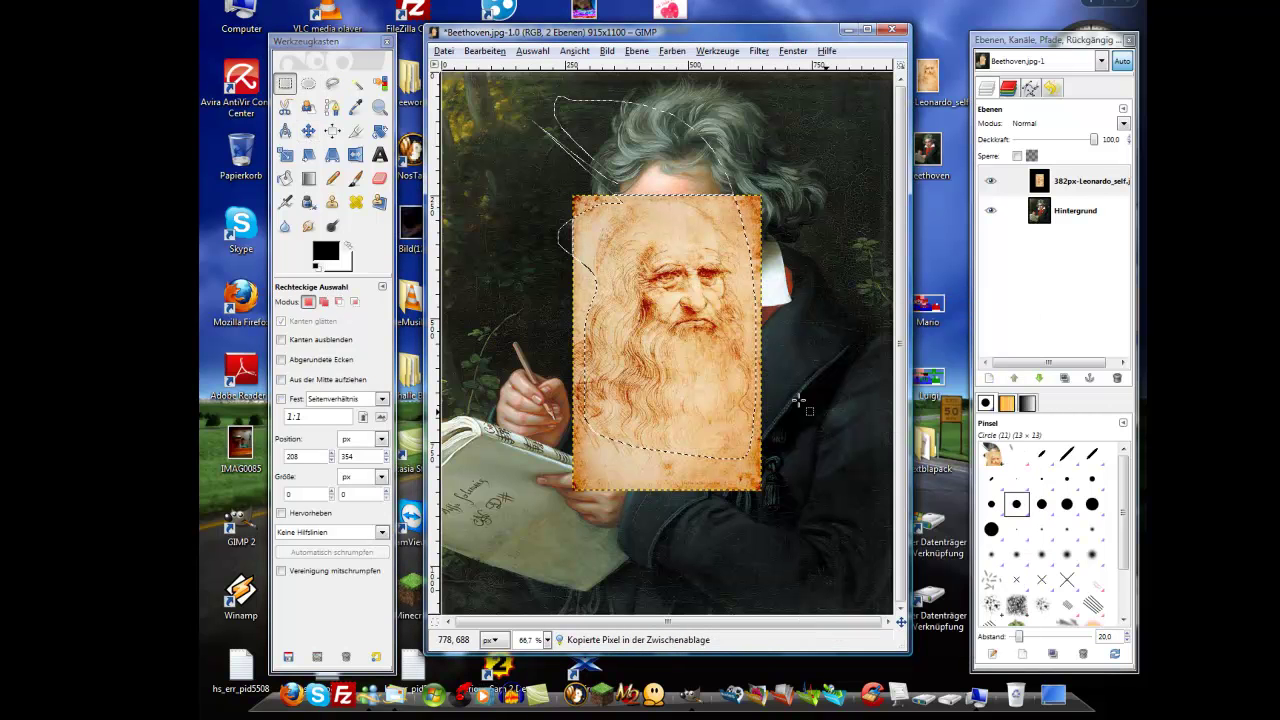
click(786, 278)
right_click(786, 278)
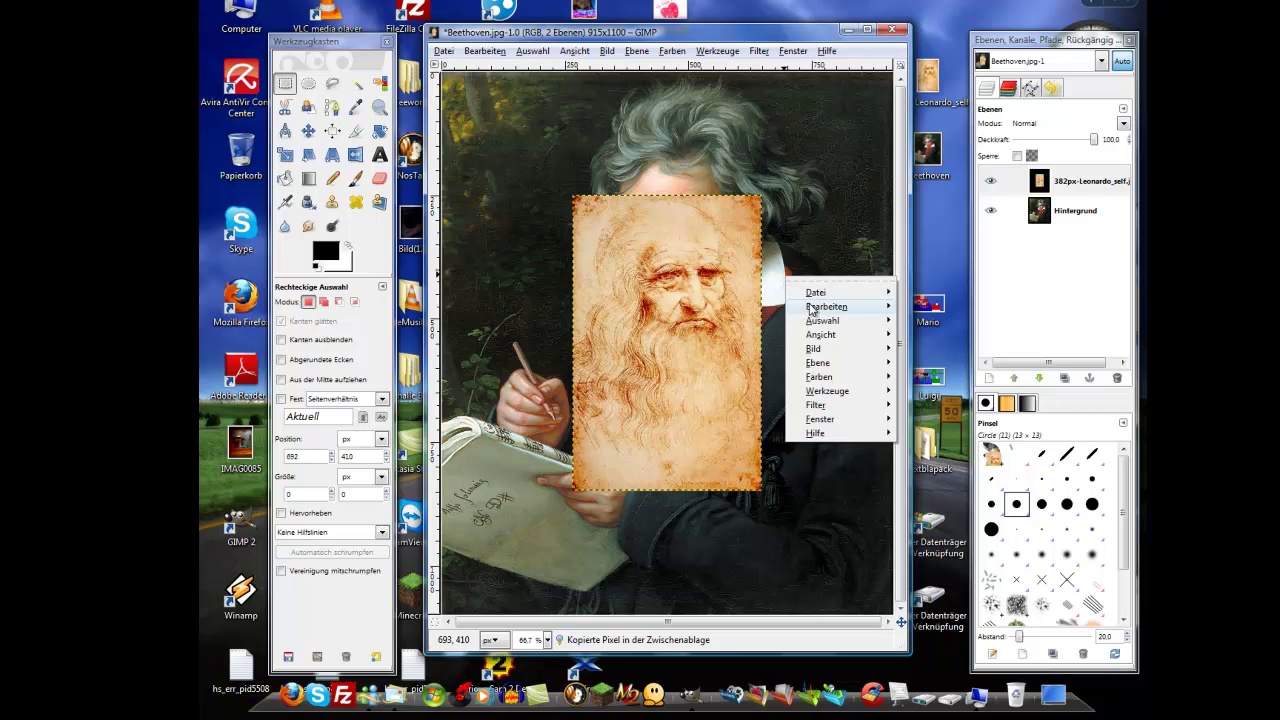
click(936, 430)
Undo moving the pasted face, anchor it, and clear the Leonardo layer to white.
mouse_move(719, 407)
mouse_down()
mouse_move(718, 335)
mouse_move(738, 380)
mouse_up()
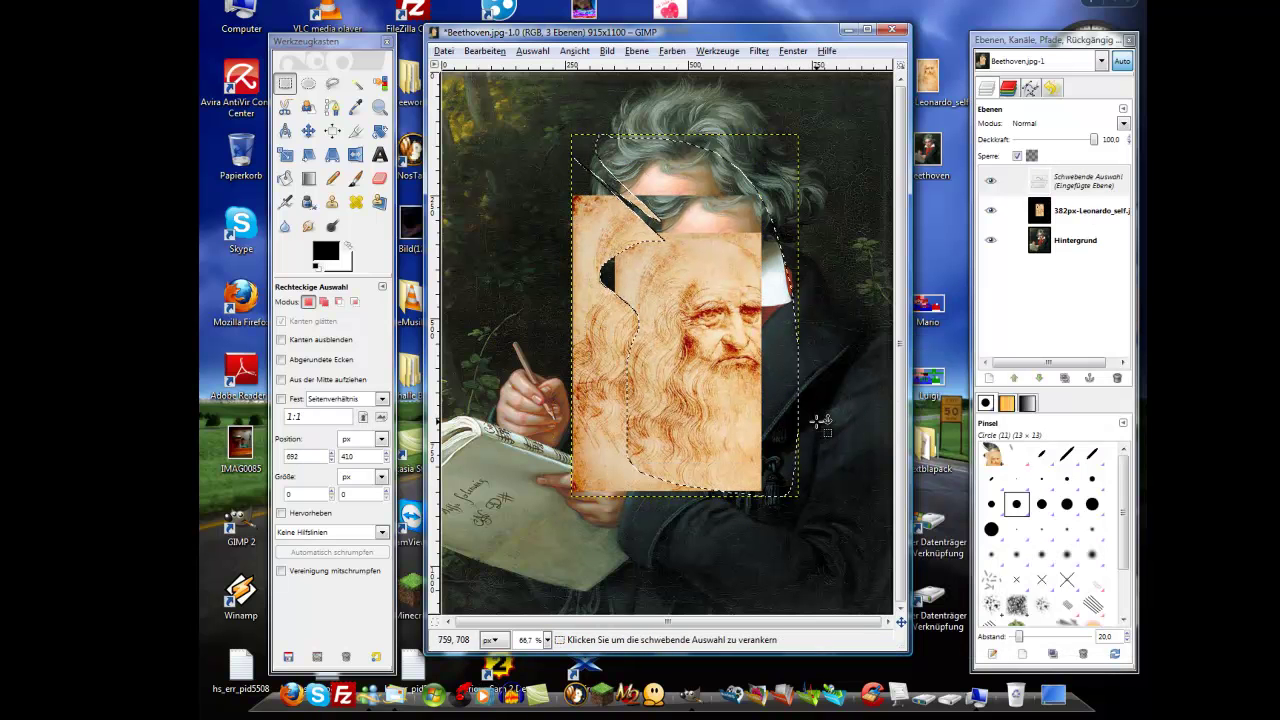
key(ctrl+z)
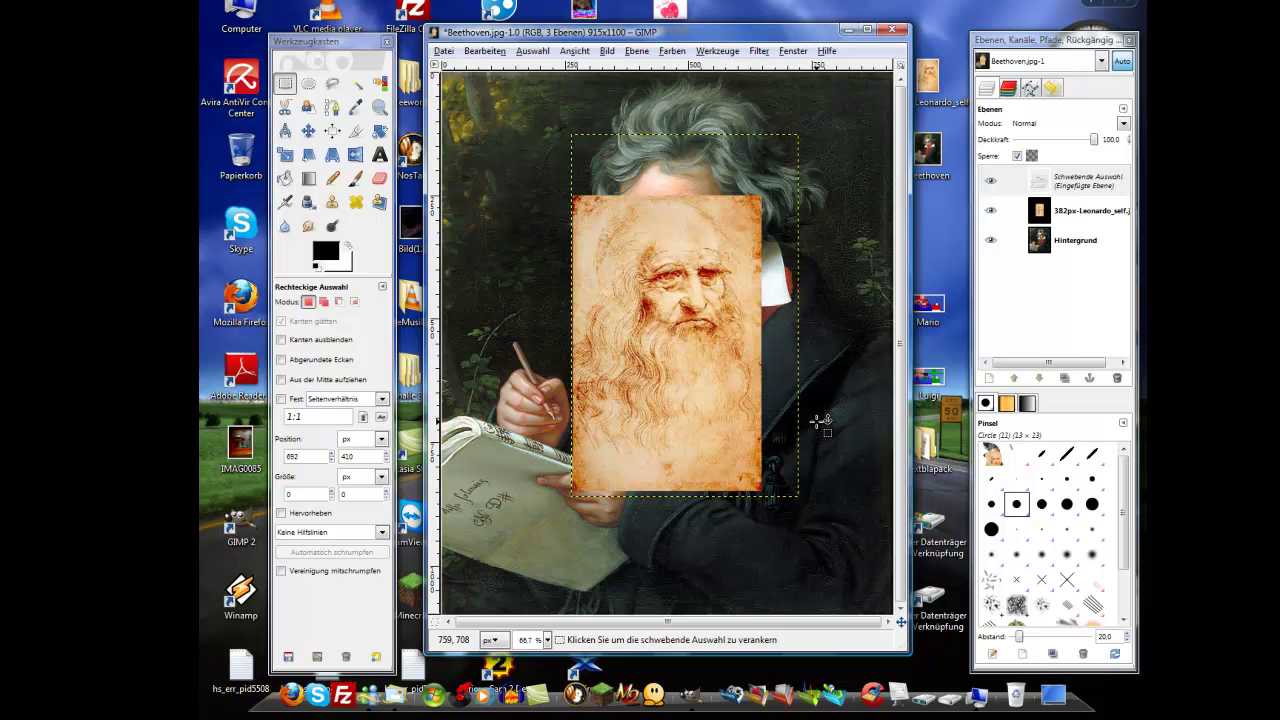
click(672, 388)
key(Delete)
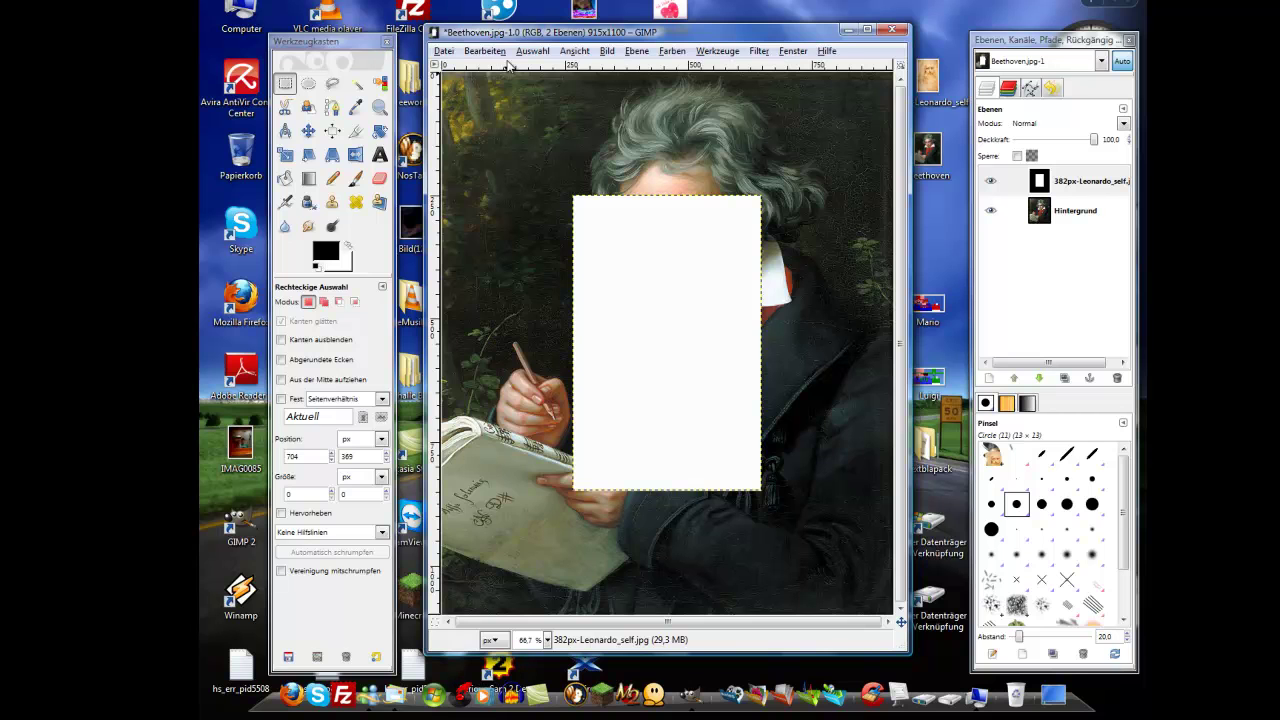
key(m)
click(484, 51)
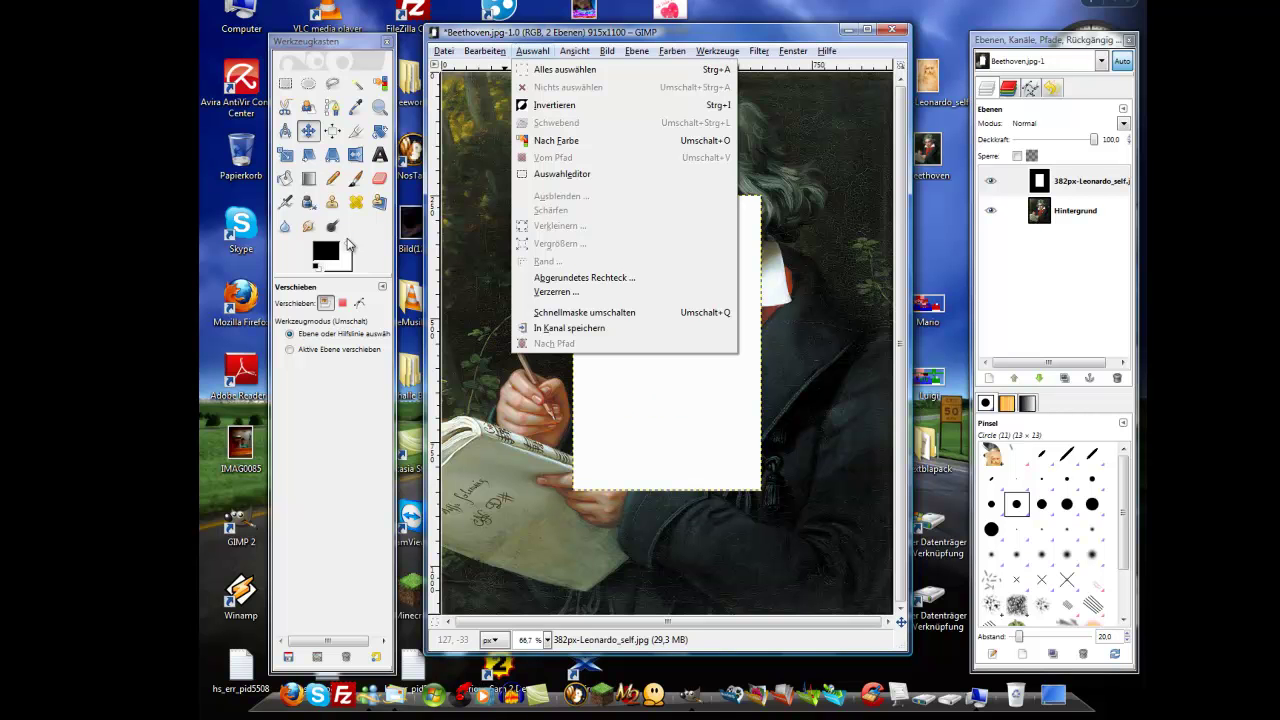
click(349, 240)
Minimize the Beethoven image window and nudge the toolbox window slightly upward.
click(843, 27)
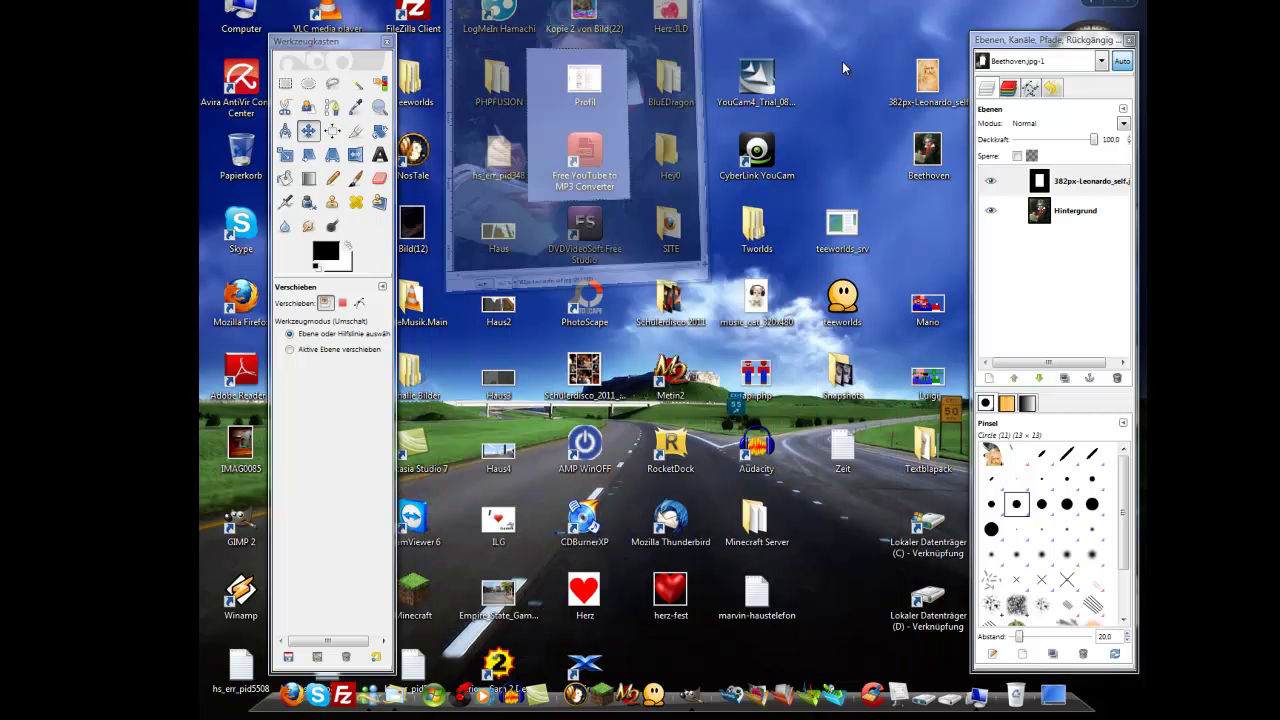
click(359, 56)
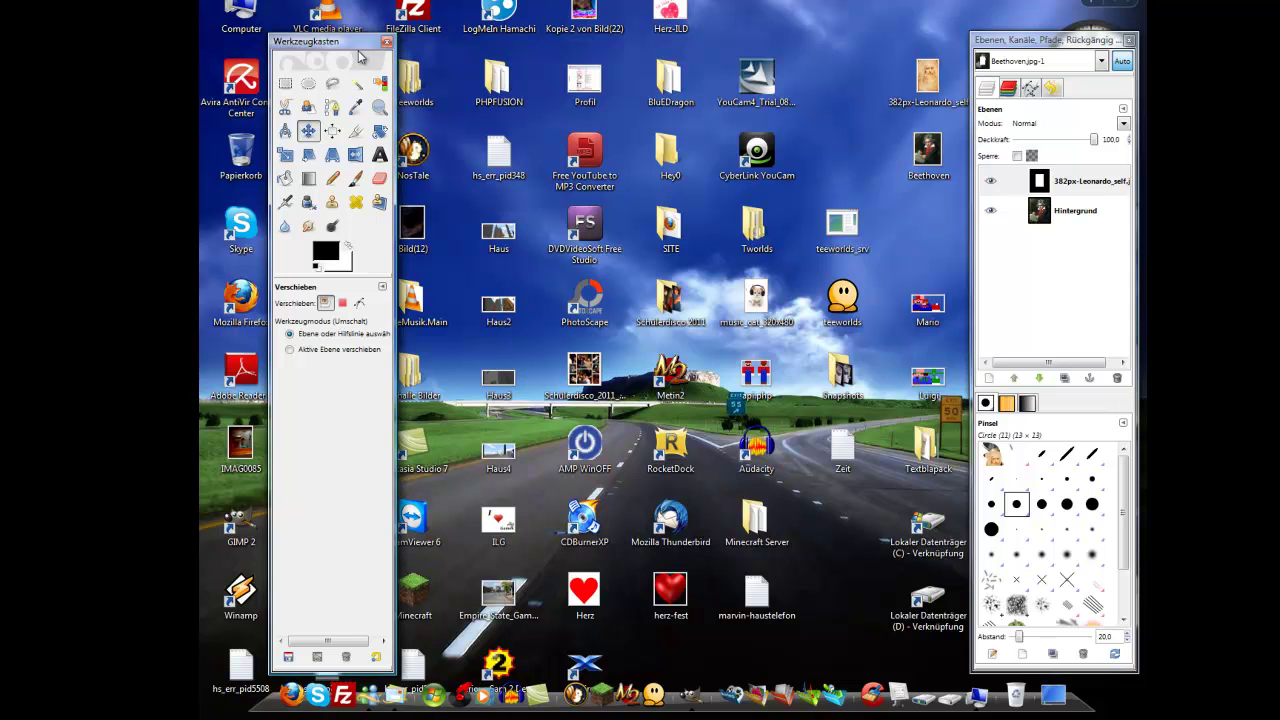
drag(355, 52, 350, 30)
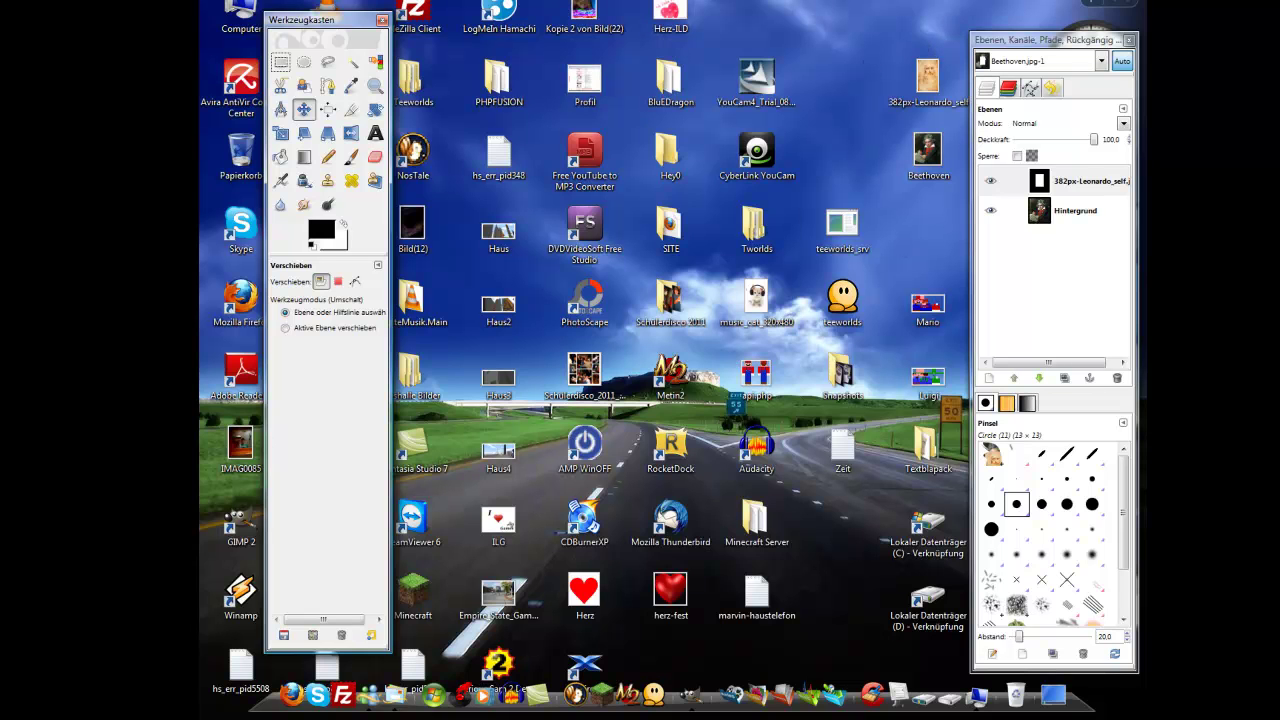
click(1083, 710)
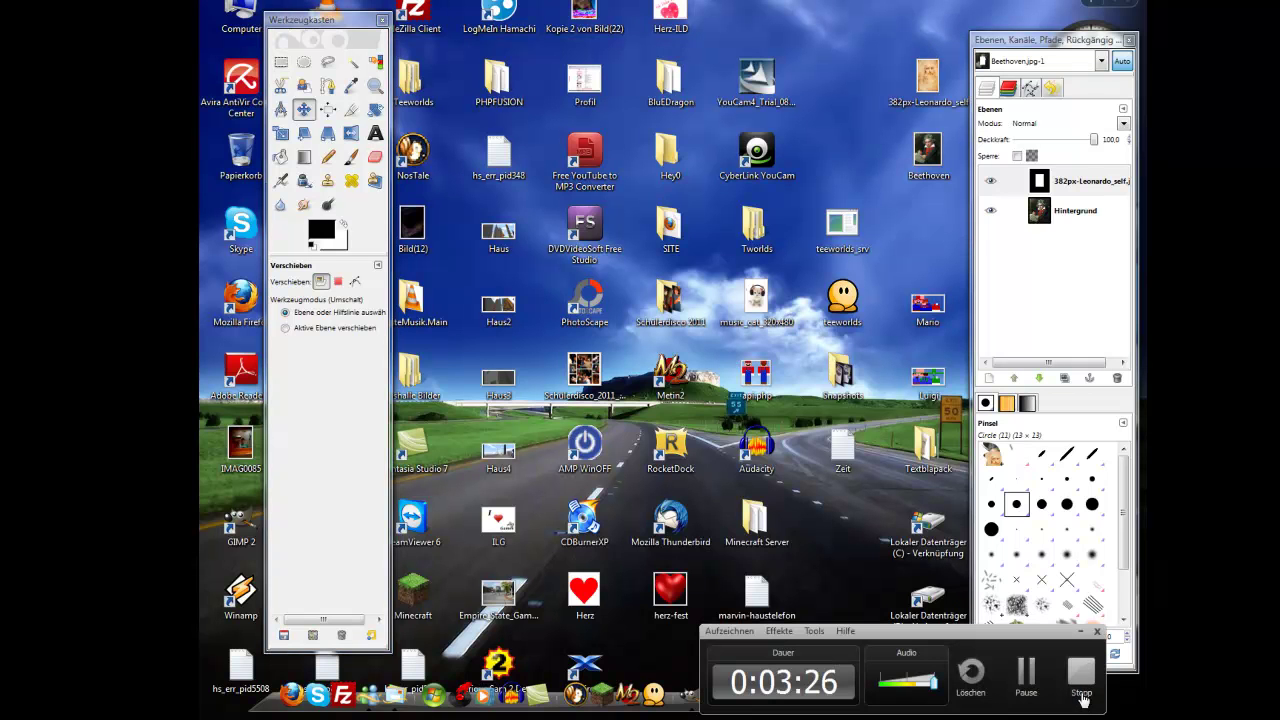